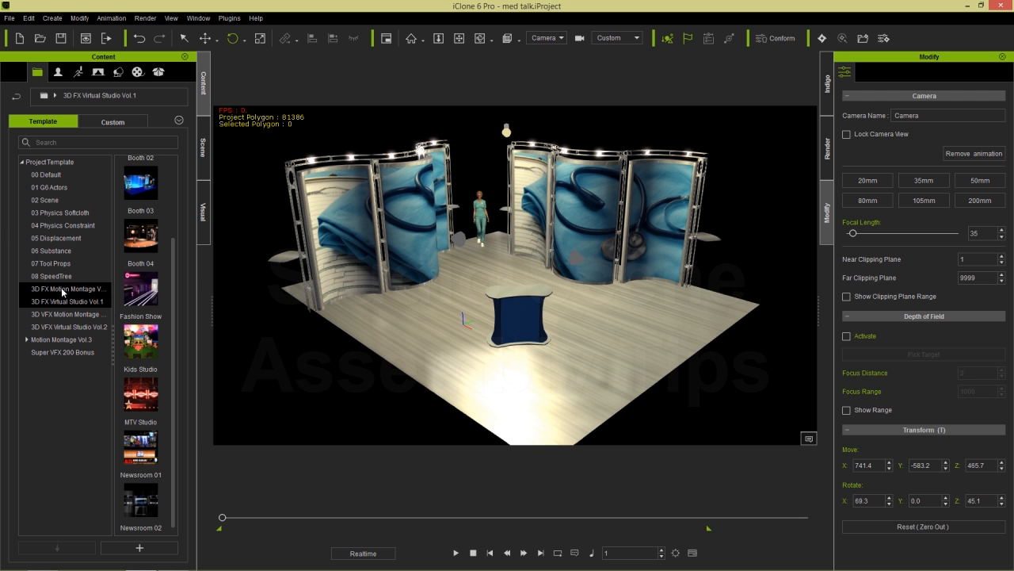
- Pick the Booth 01 template in the 3D FX Virtual Studio Vol.1 list
scroll(167, 258, "up", 2)
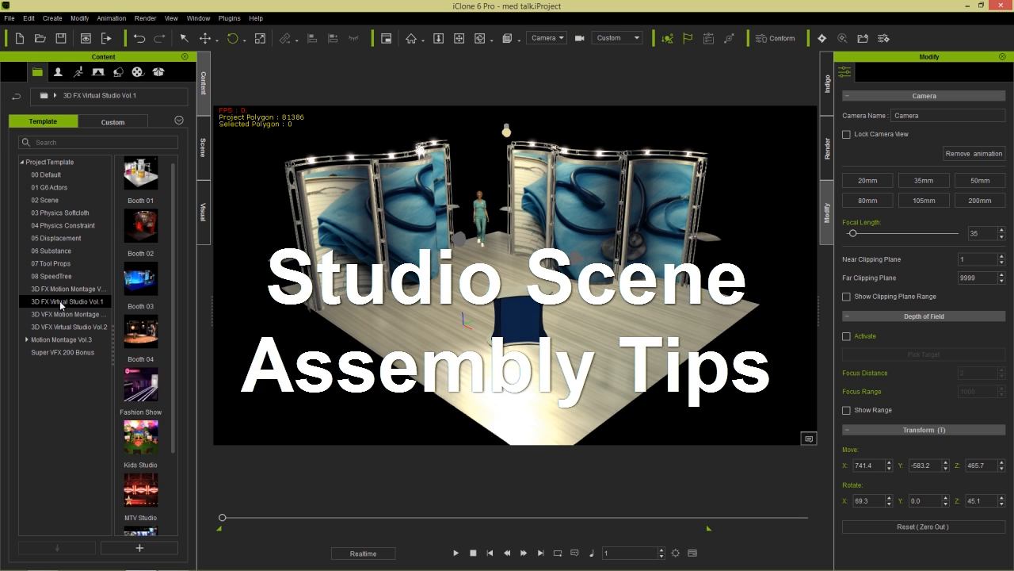
left_click(137, 178)
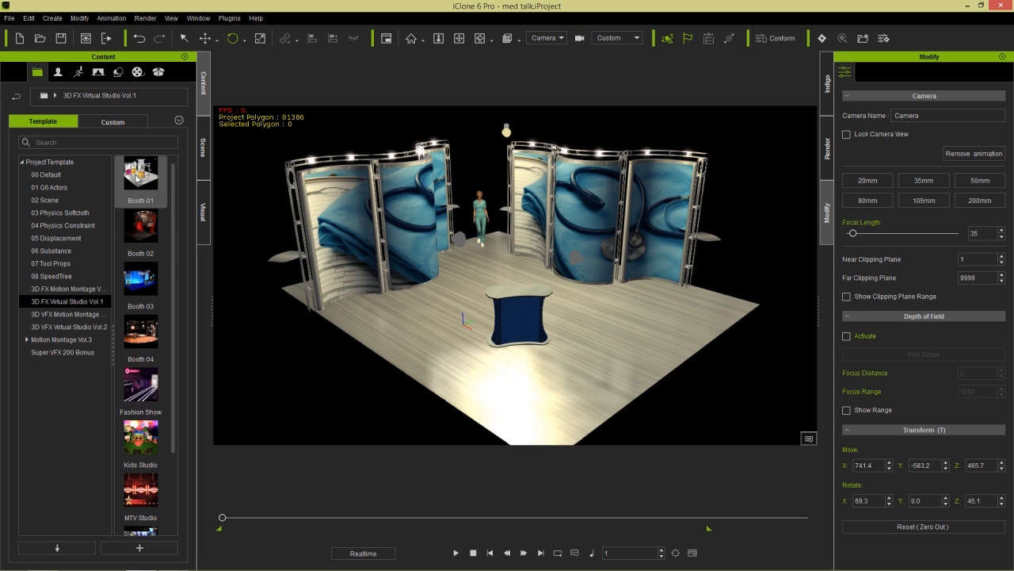
- Load Booth 01 without saving the med talk project and marquee-select its central tower
double_click(137, 178)
left_click(537, 314)
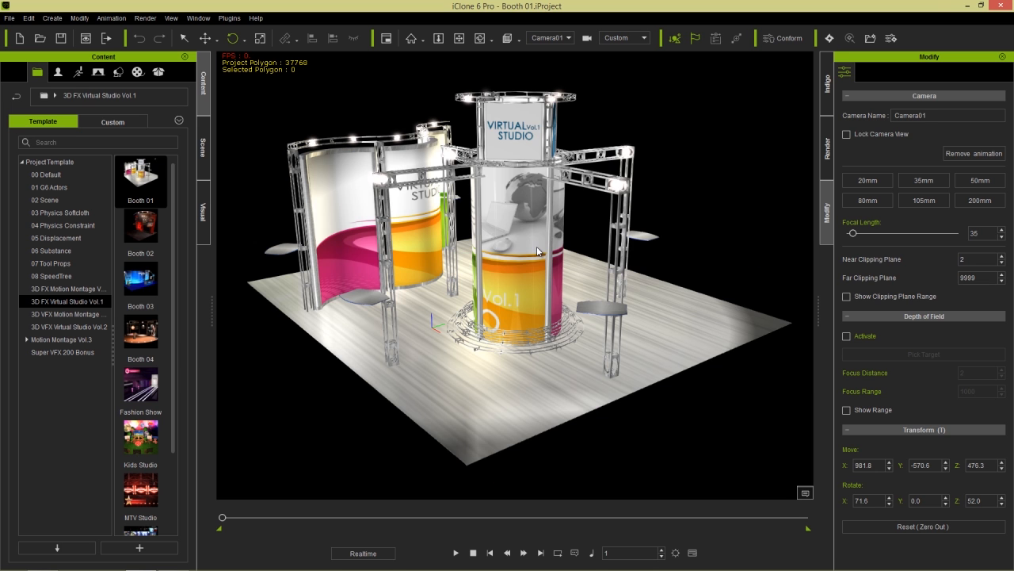
right_click_drag(412, 337, 440, 302)
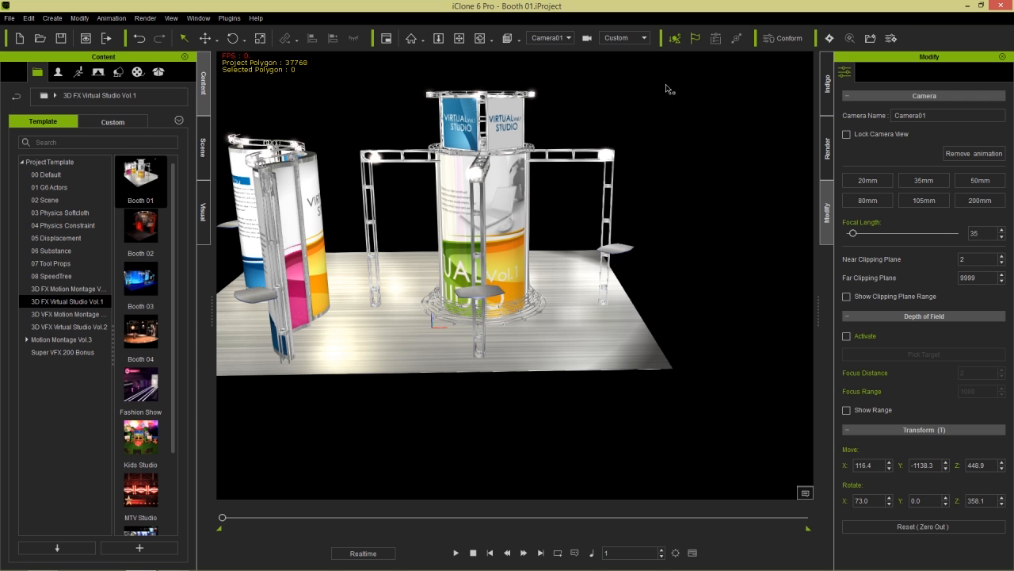
left_click_drag(664, 87, 337, 392)
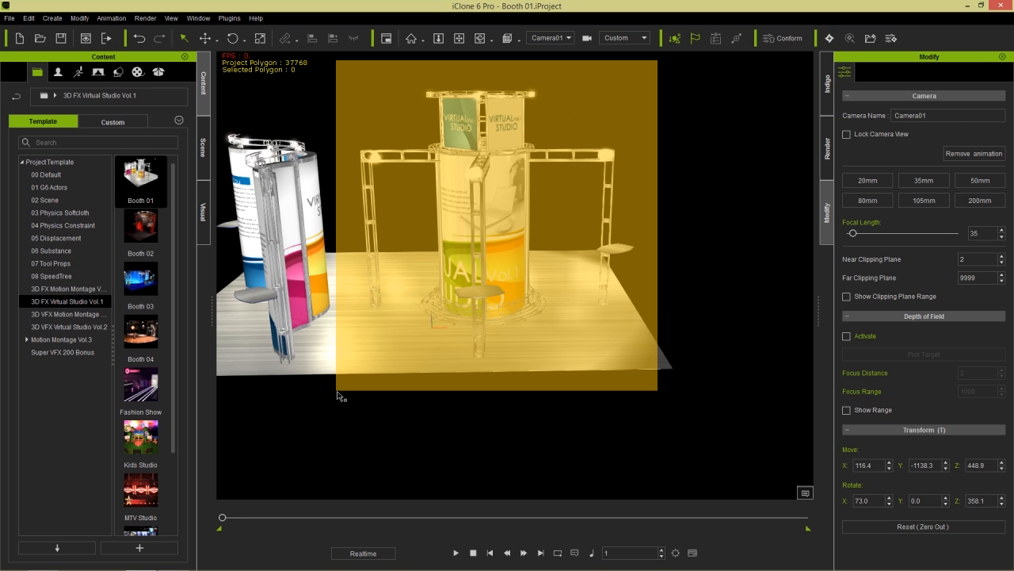
- Delete the selected tower and truss objects, leaving the curved display board
left_click_drag(338, 392, 338, 392)
key("Delete")
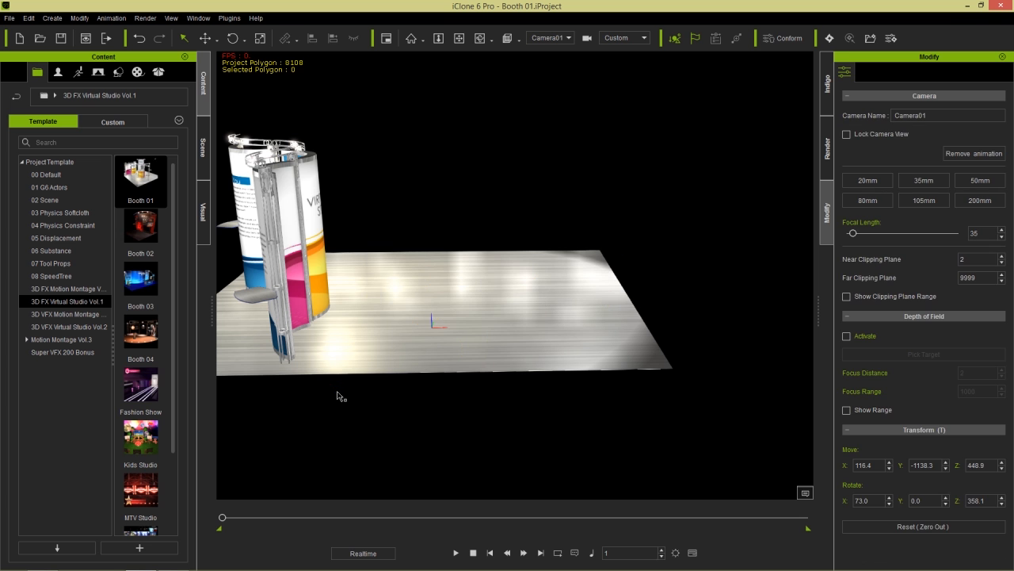
right_click_drag(702, 300, 490, 357)
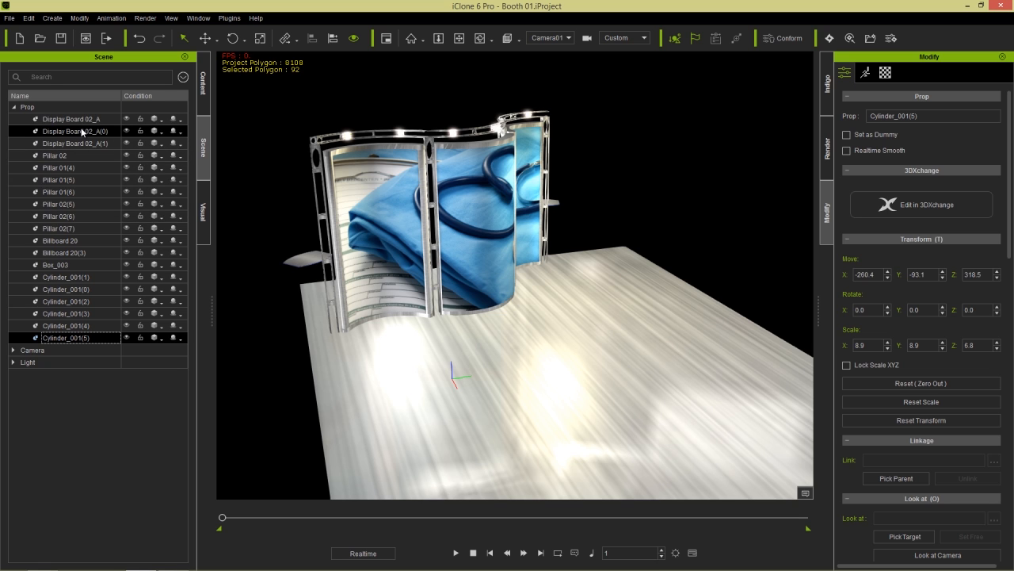
- Attach the pillars, cylinders and billboards to parent Display Board 02_A and collapse it
left_click(82, 133, "shift")
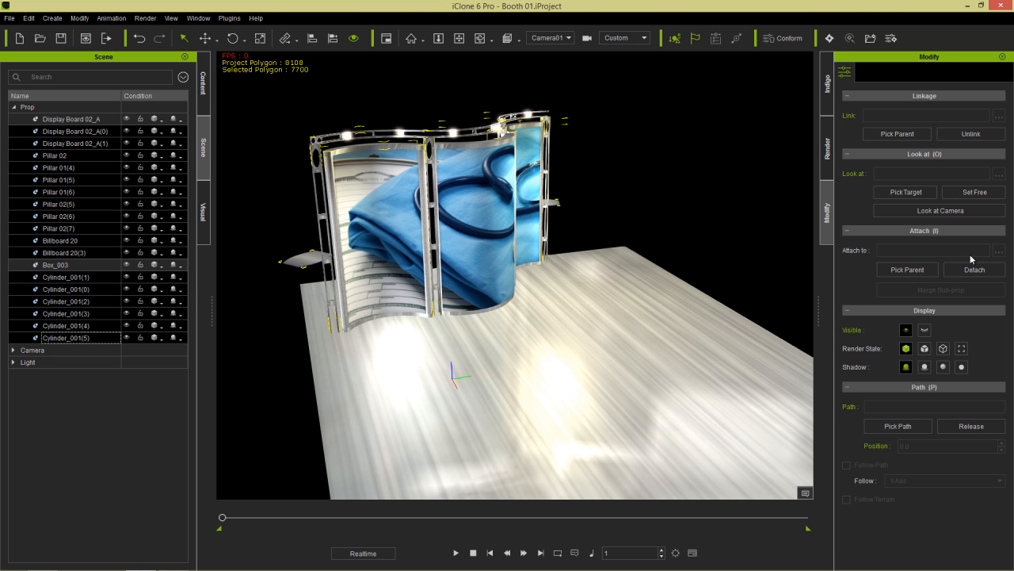
left_click(915, 270)
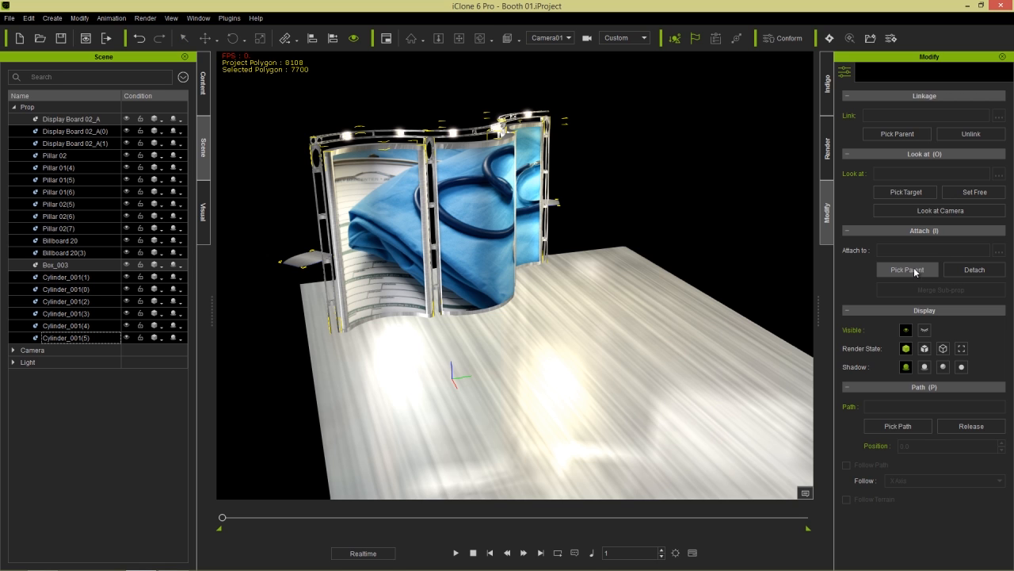
left_click(87, 118)
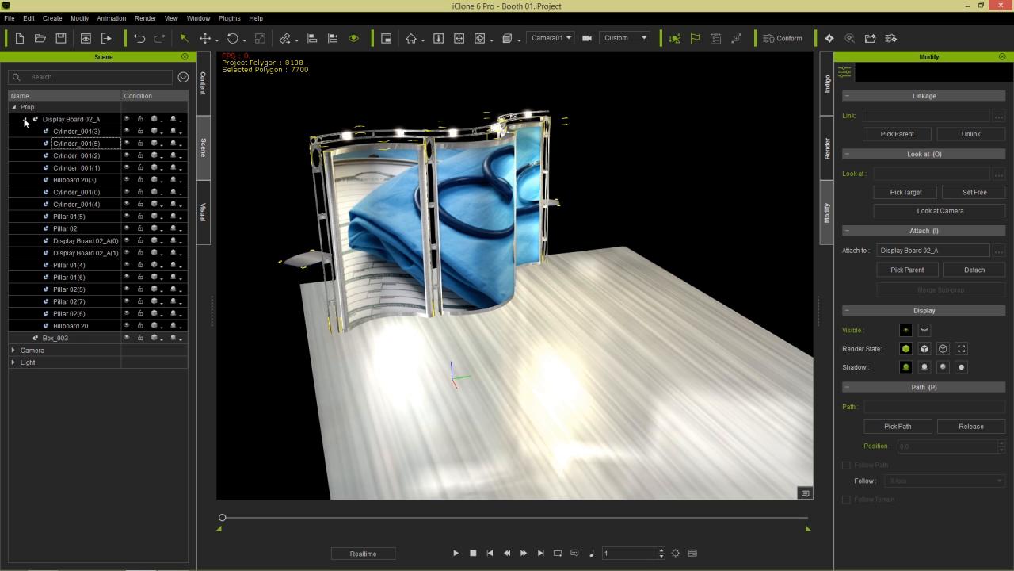
left_click(25, 119)
left_click(56, 131)
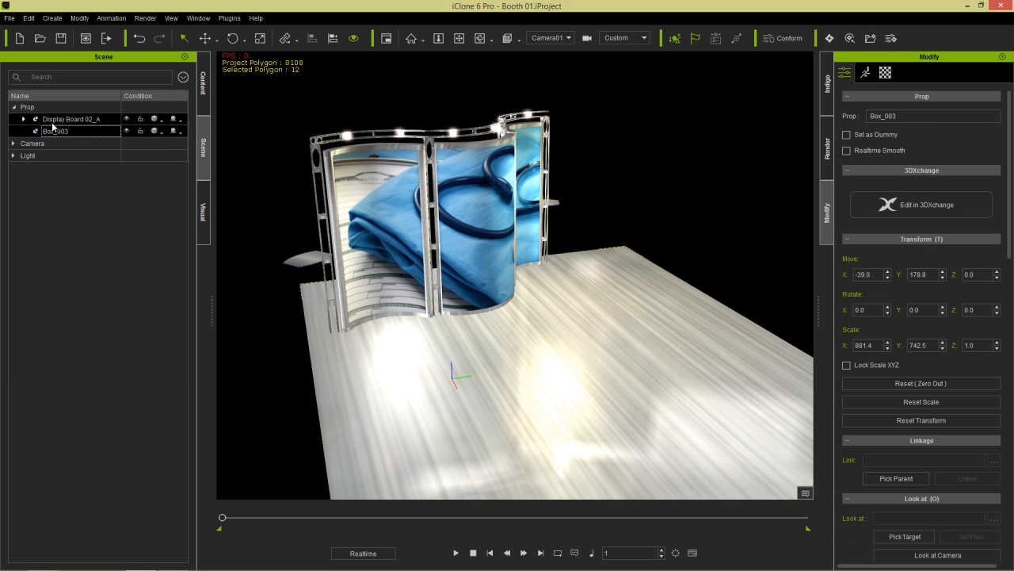
- Duplicate Display Board 02_A and turn the copy to stand opposite the original
left_click(71, 121)
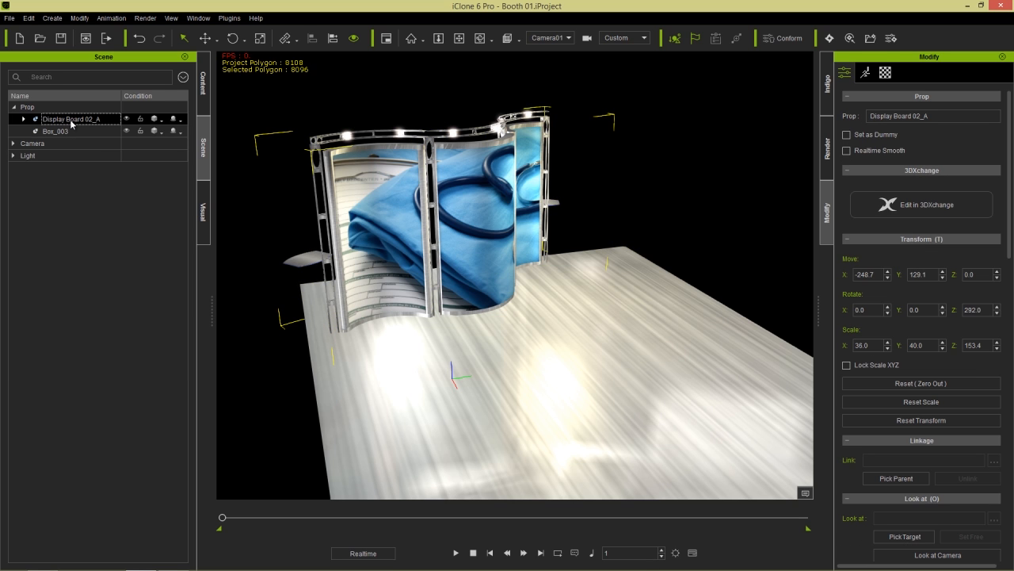
right_click_drag(442, 302, 504, 271)
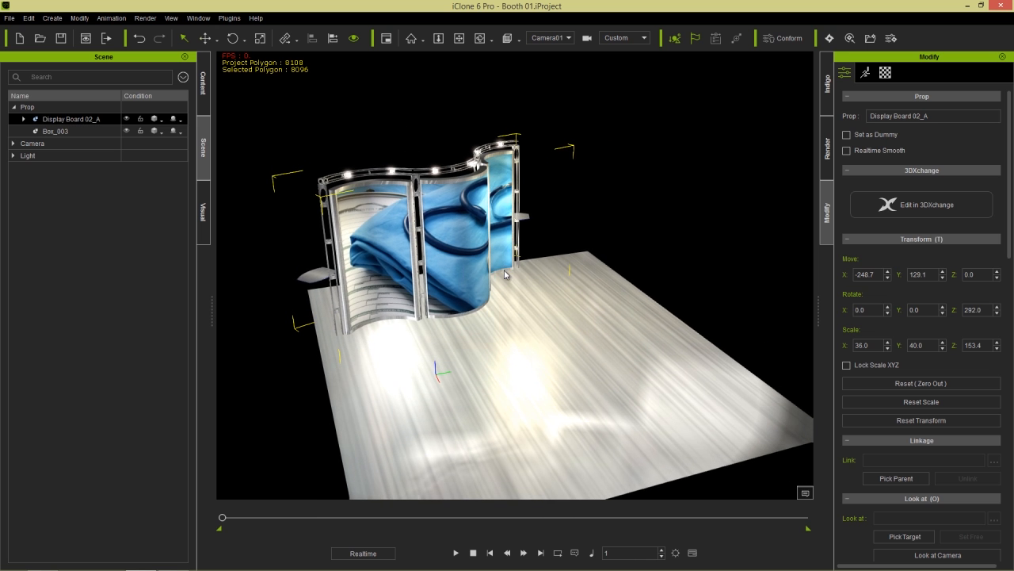
key("w")
left_click_drag(496, 315, 633, 373, "ctrl")
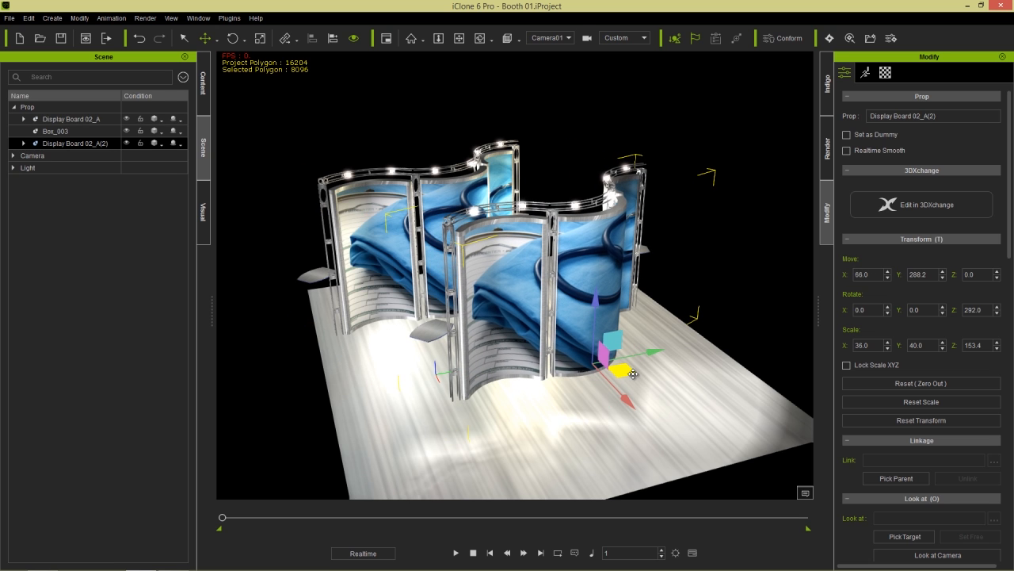
key("e")
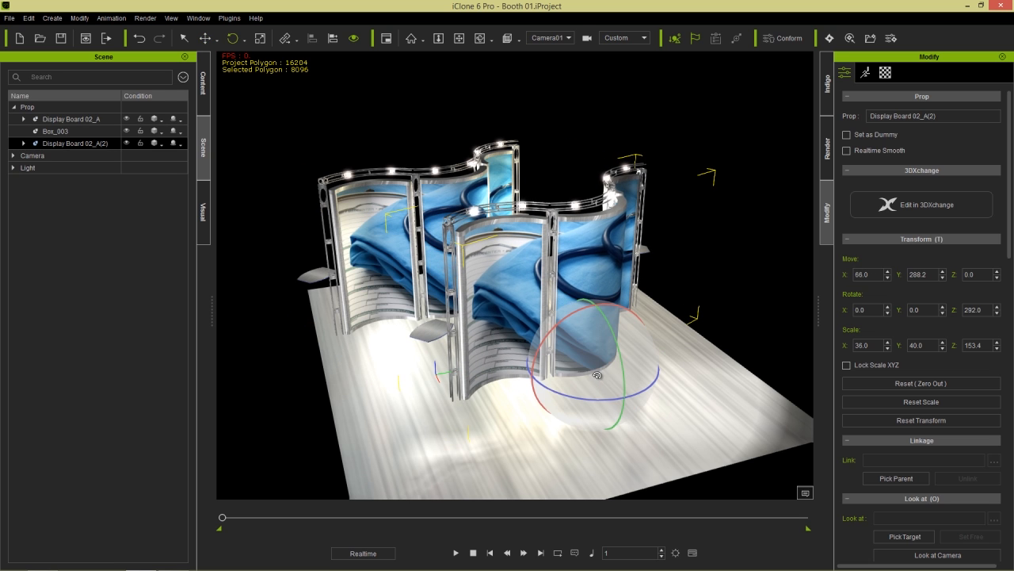
left_click_drag(610, 393, 555, 396)
key("w")
left_click_drag(622, 368, 638, 333)
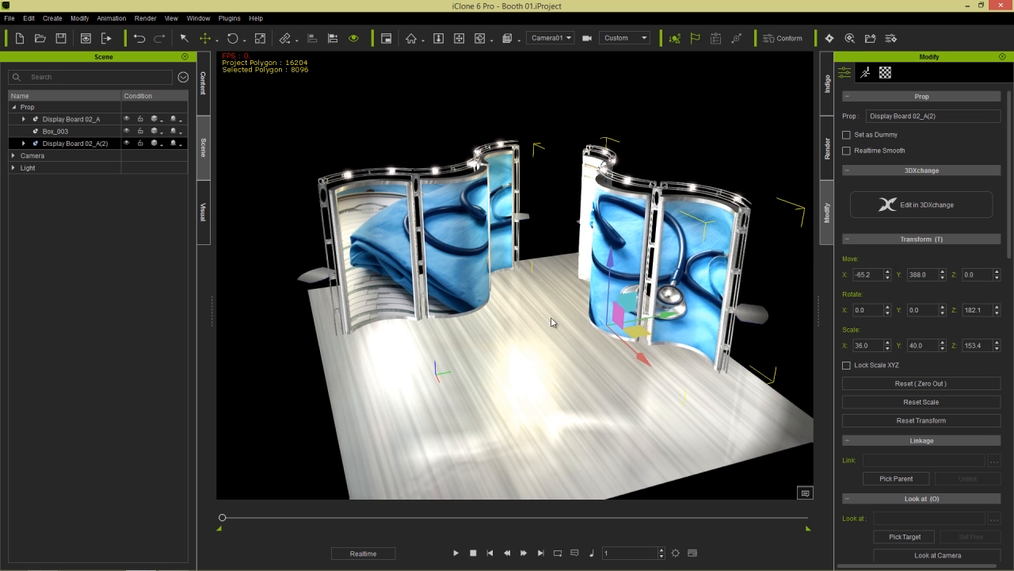
- Rotate and reposition the original board so both frame the booth floor
left_click(413, 276)
key("e")
mouse_move(494, 321)
left_mouse_down()
mouse_move(507, 336)
mouse_move(491, 317)
left_mouse_up()
key("w")
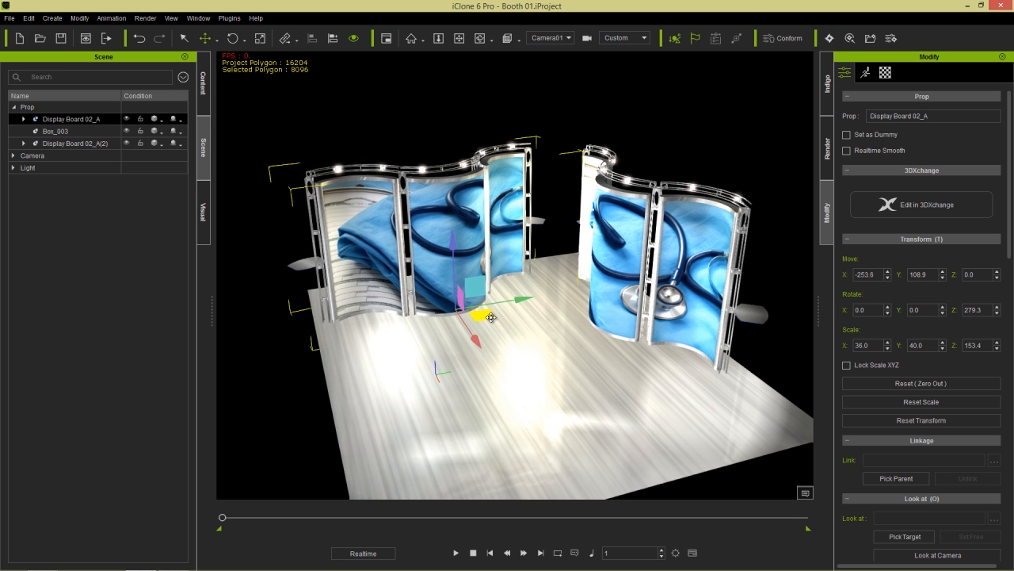
right_click_drag(502, 321, 555, 301)
left_click(207, 88)
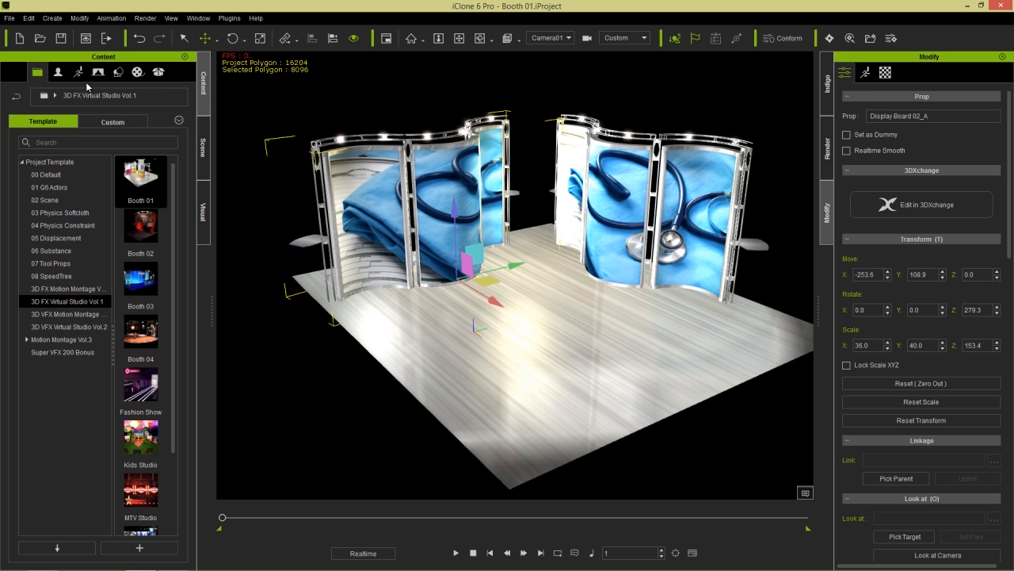
- Add the Nurse avatar from the Custom avatar collection into the booth
left_click(54, 70)
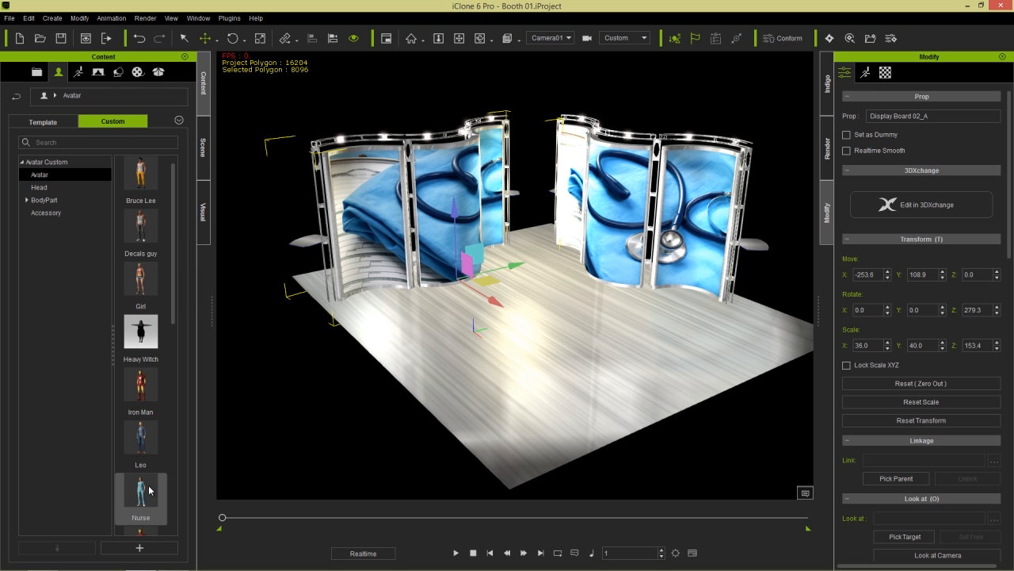
left_click_drag(142, 497, 536, 234)
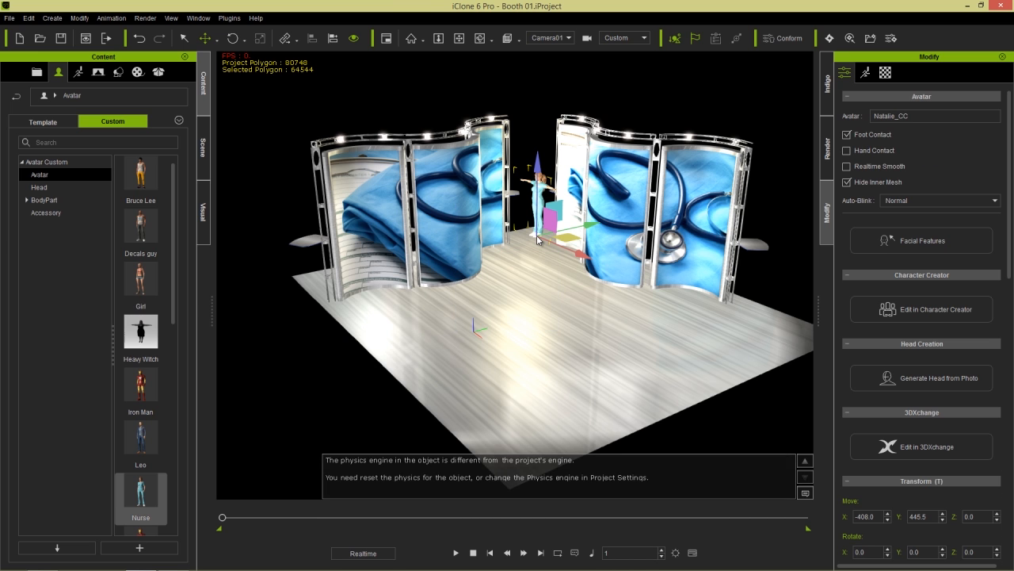
right_click_drag(554, 289, 574, 297)
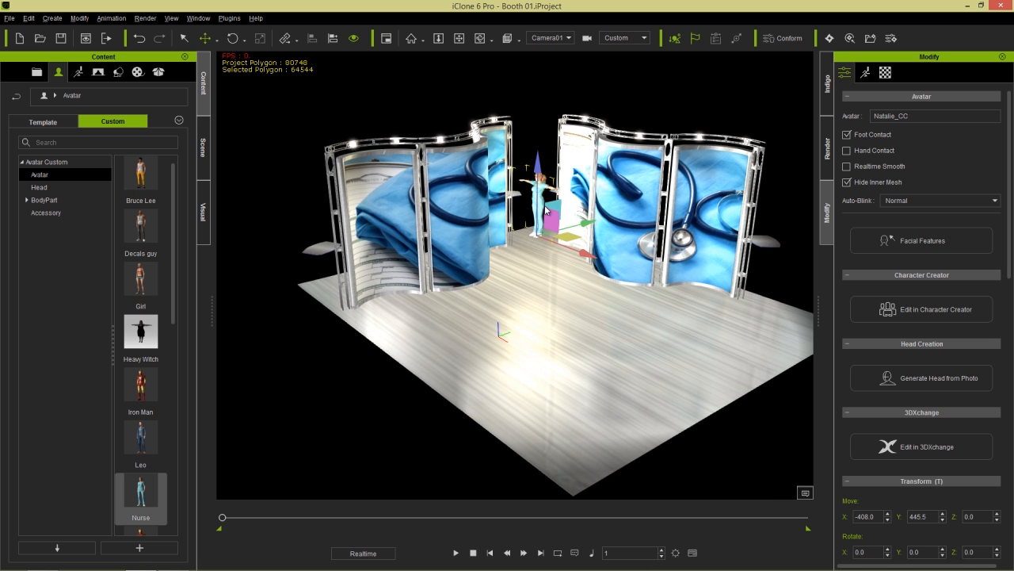
- Turn the nurse 56.8° toward the front and place her between the boards
key("e")
right_click_drag(553, 273, 553, 356)
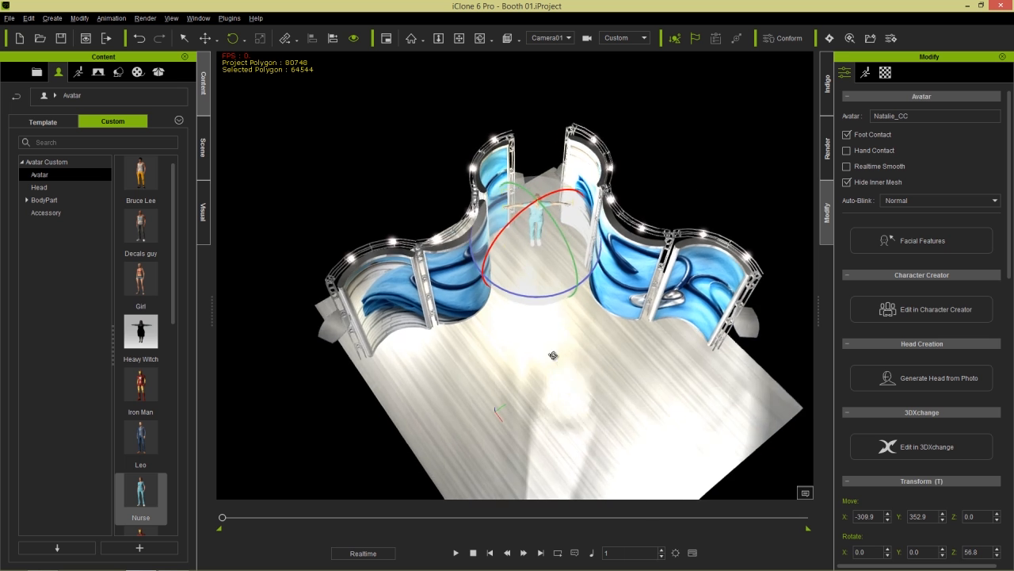
middle_click_drag(552, 356, 539, 306)
right_click_drag(539, 306, 543, 317)
middle_click_drag(544, 317, 542, 301)
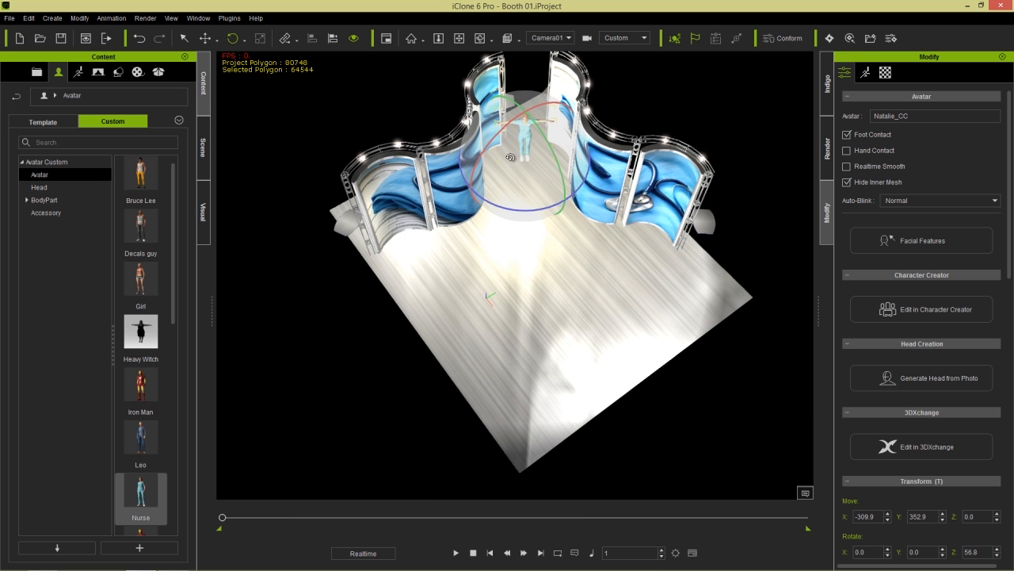
right_click_drag(558, 304, 555, 256)
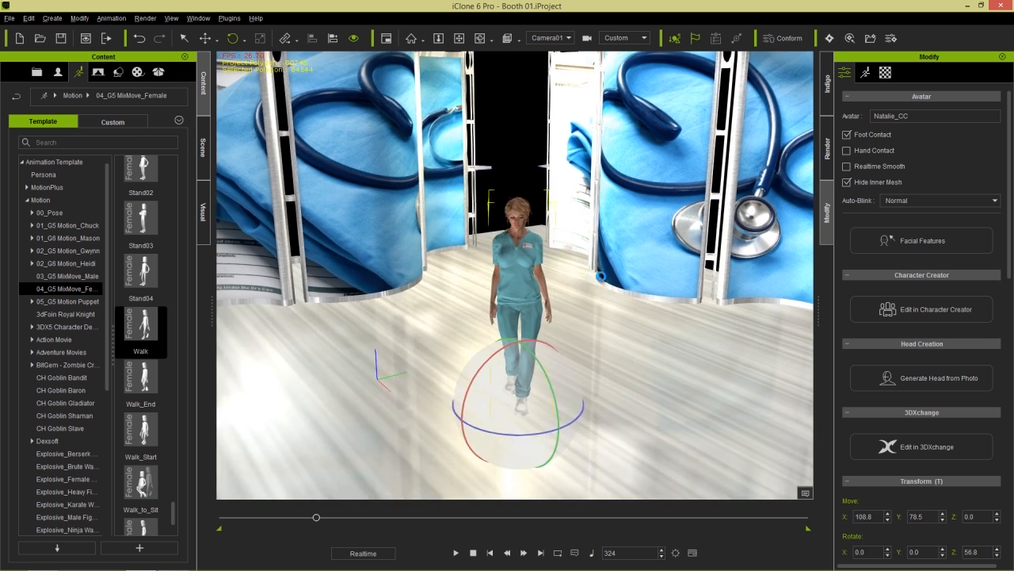
mouse_move(600, 276)
middle_mouse_down()
mouse_move(578, 264)
mouse_move(592, 264)
middle_mouse_up()
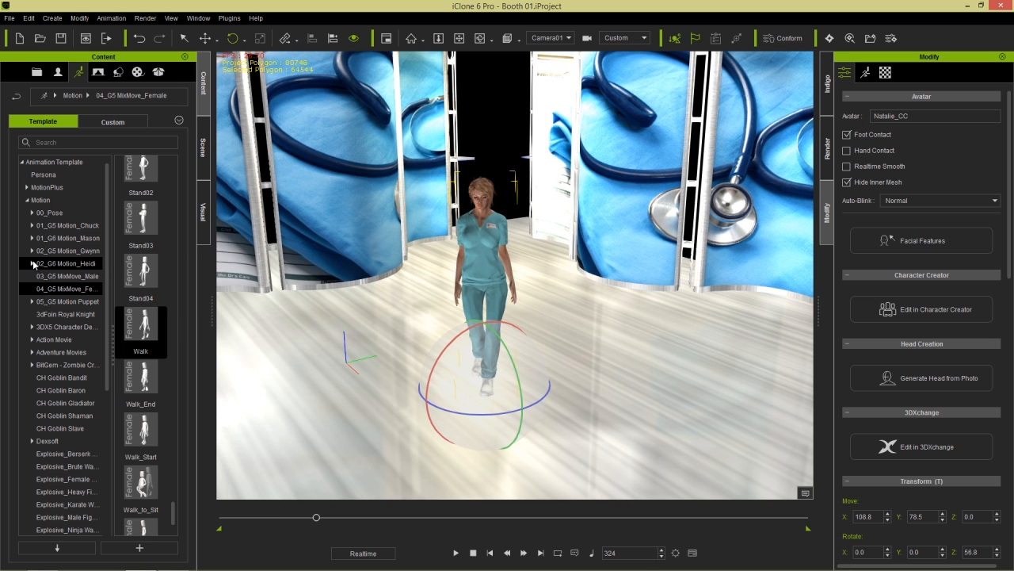
- Apply Stand talk from 02_G6 Motion_Heidi > Perform to the nurse and preview it
left_click(32, 264)
left_click(65, 301)
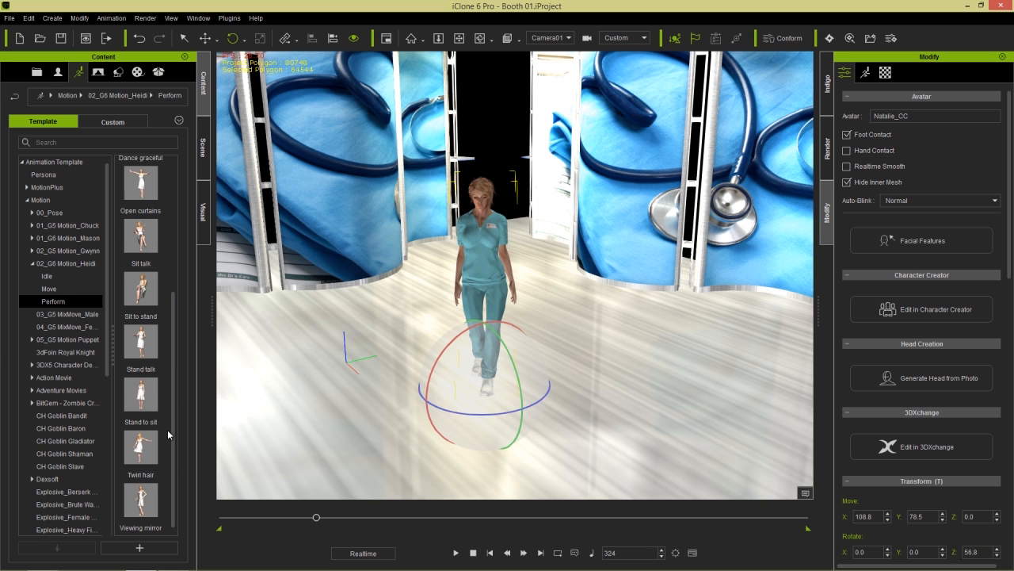
double_click(145, 343)
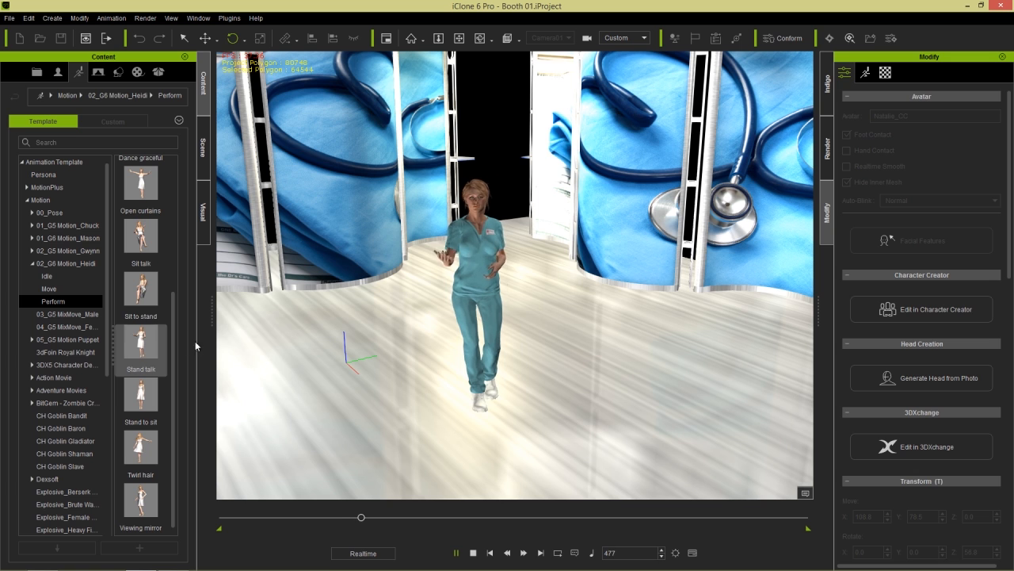
left_click(479, 552)
left_click(456, 552)
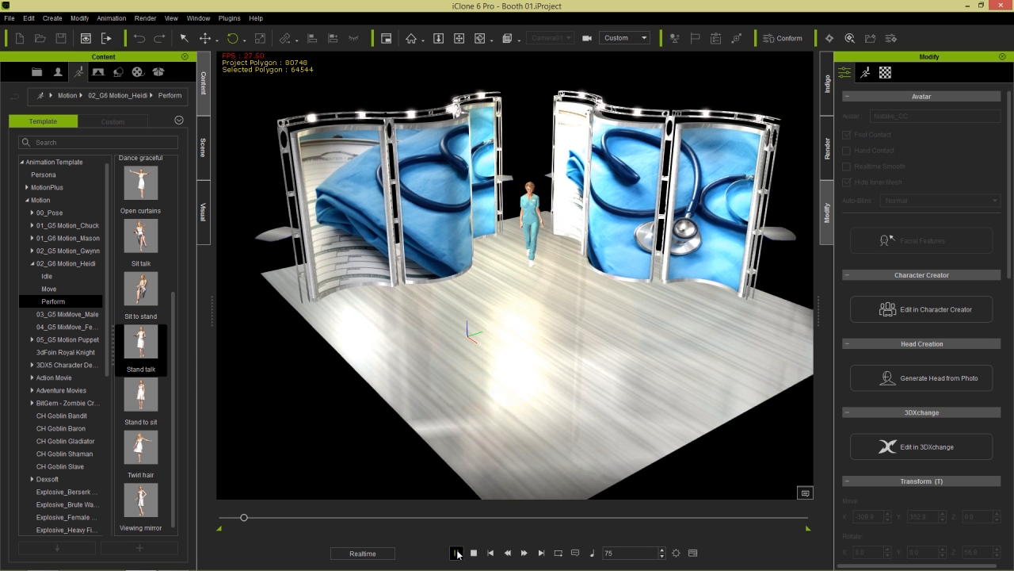
left_click(473, 552)
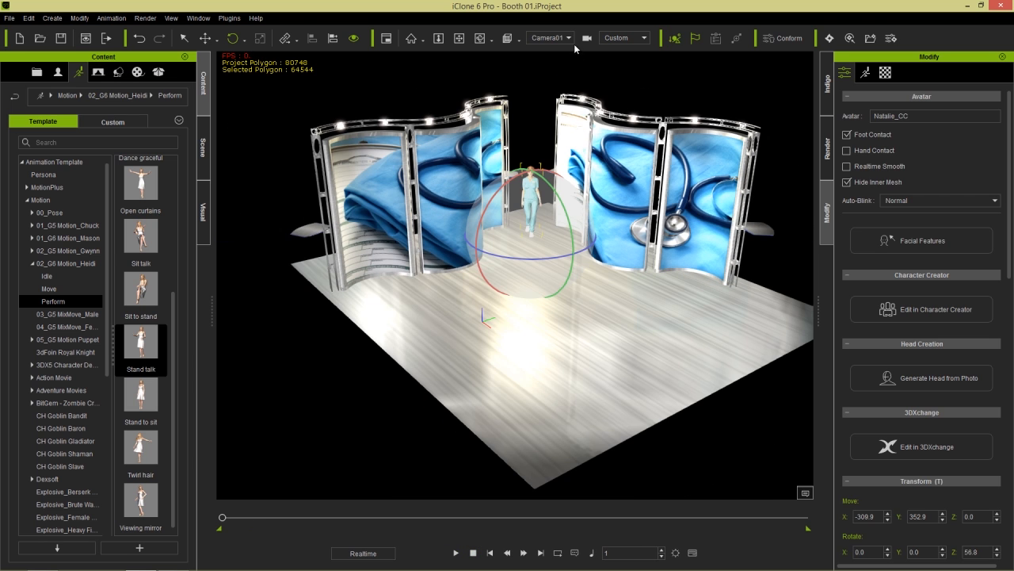
- View through the Preview camera and delete template cameras Camera01 to Camera04
left_click(568, 40)
left_click(549, 50)
left_click(204, 148)
left_click(14, 181)
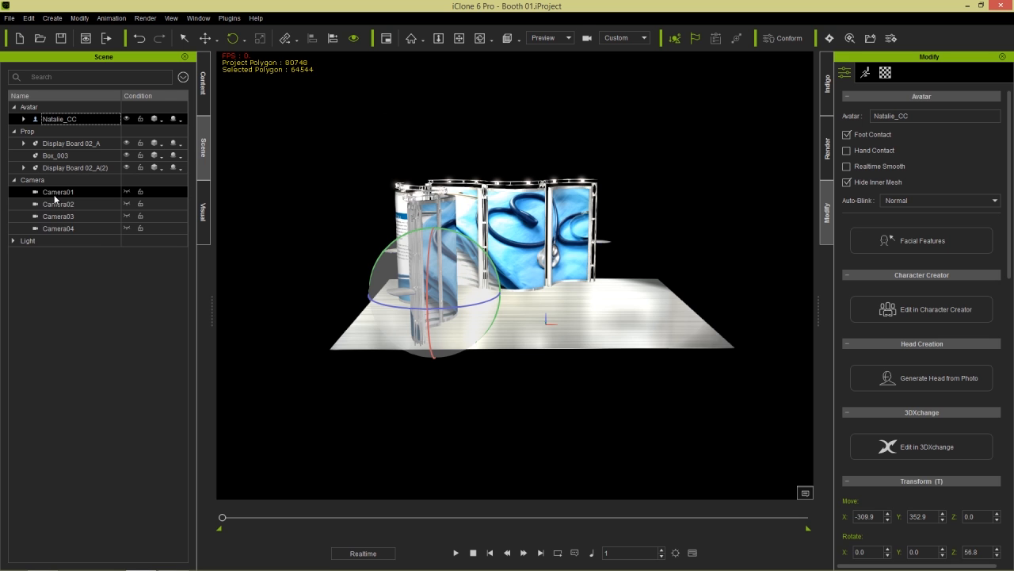
left_click(55, 194)
left_click(76, 228, "shift")
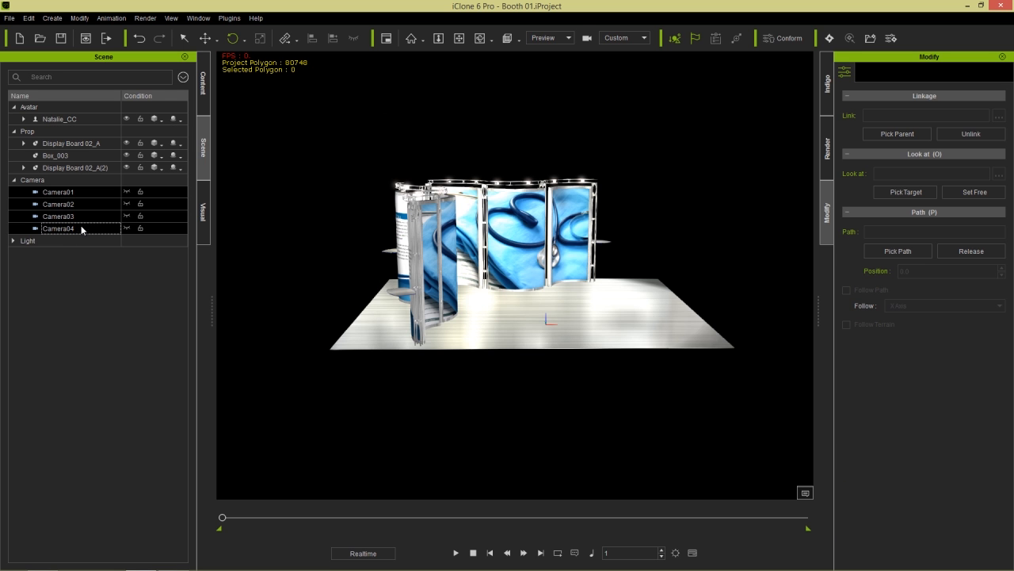
key("Delete")
right_click_drag(537, 313, 375, 329)
- Frame the booth from the front in the viewport
middle_click_drag(497, 326, 445, 304)
middle_click_drag(445, 303, 445, 180)
scroll(340, 336, "up", 3)
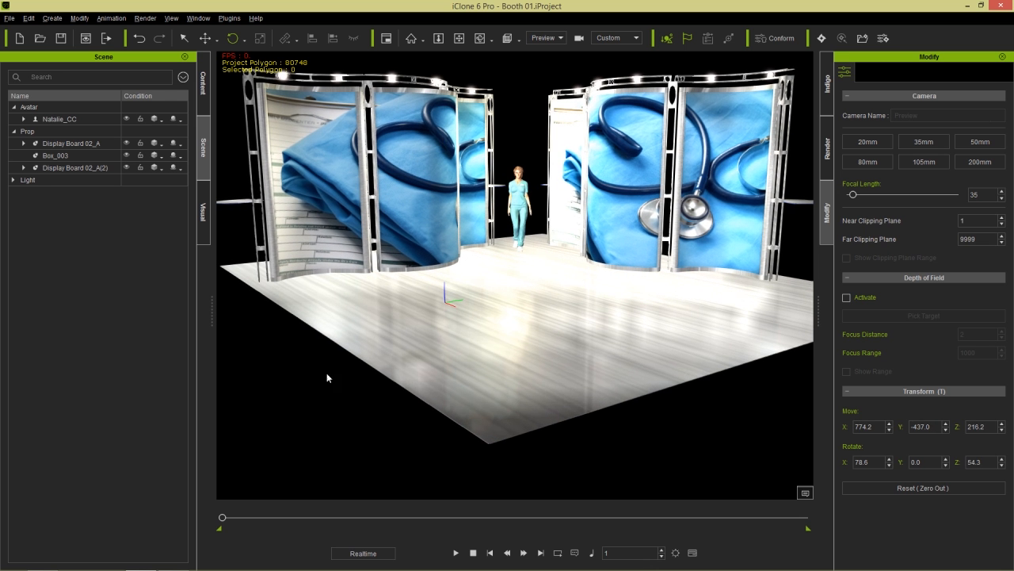
- Scrub and play the nurse's animation, then rewind to frame 1
left_click_drag(236, 520, 315, 521)
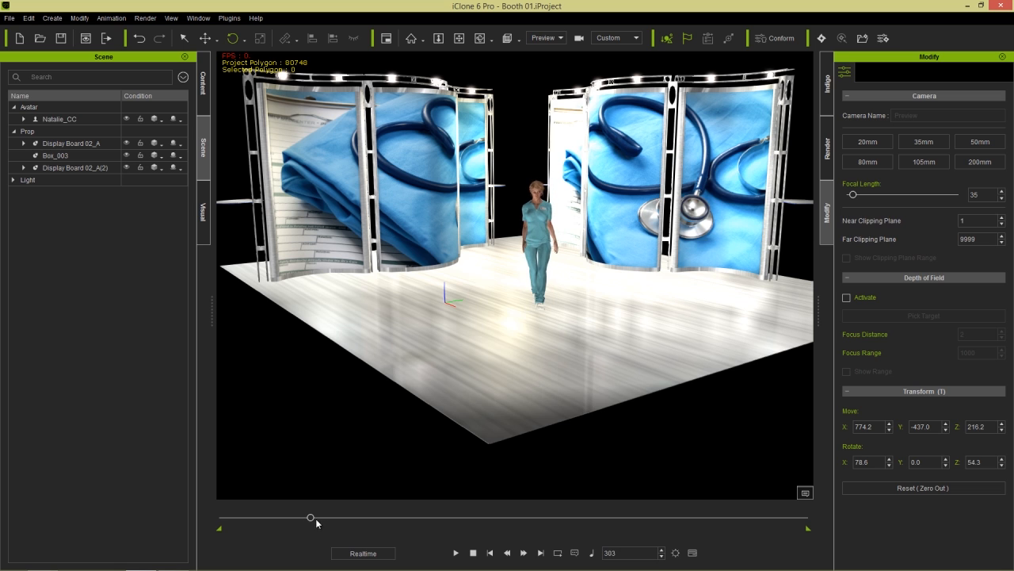
left_click(452, 552)
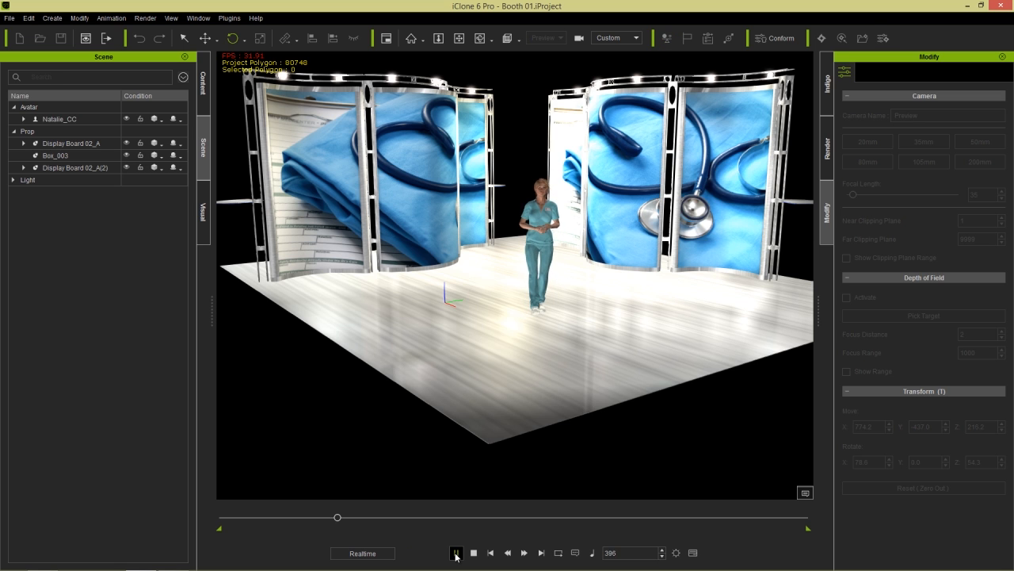
left_click(456, 553)
left_click(474, 553)
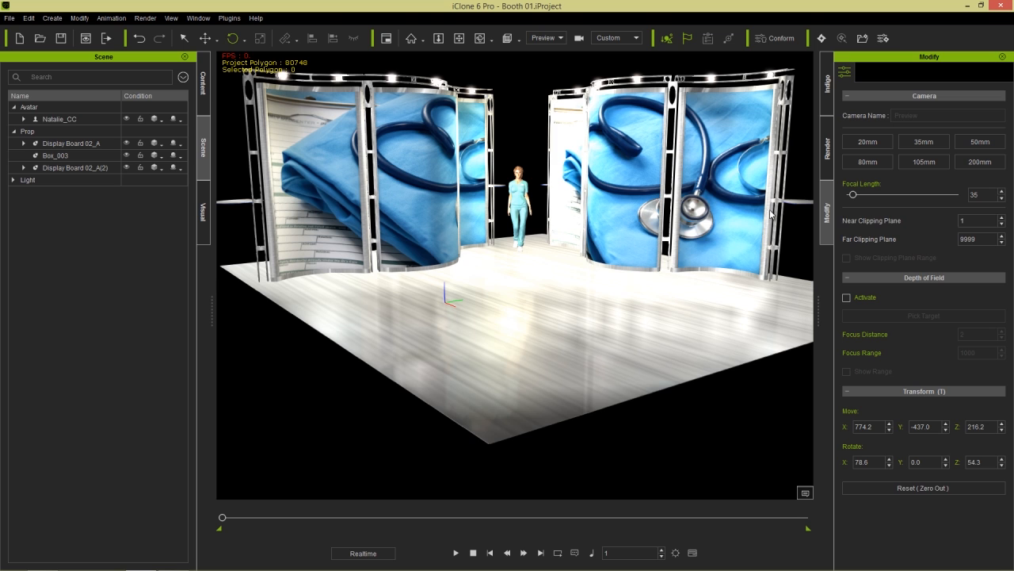
- Set render output to MP4 video at HD 720p (1280x720) and reframe the booth
left_click(828, 150)
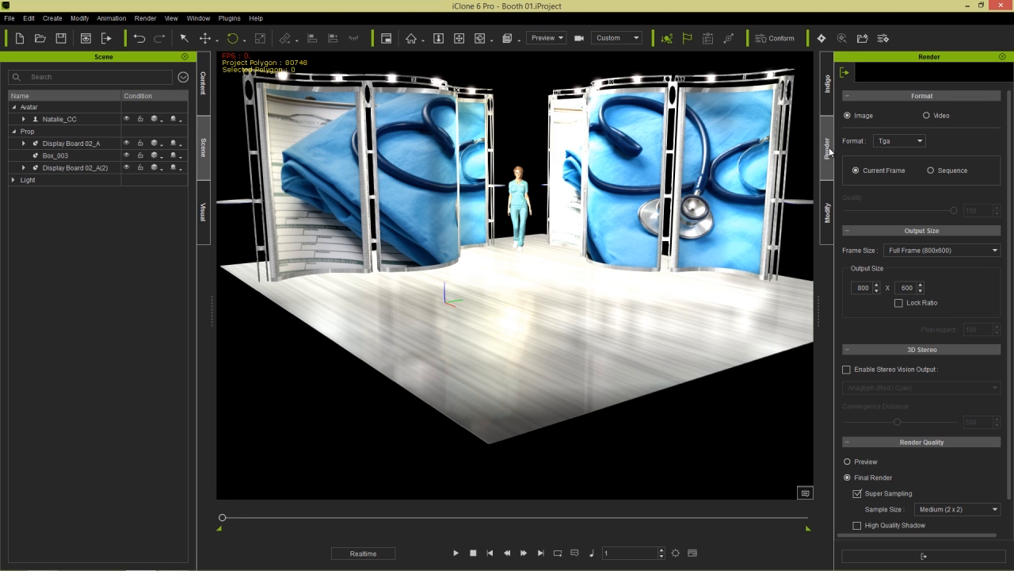
left_click(927, 115)
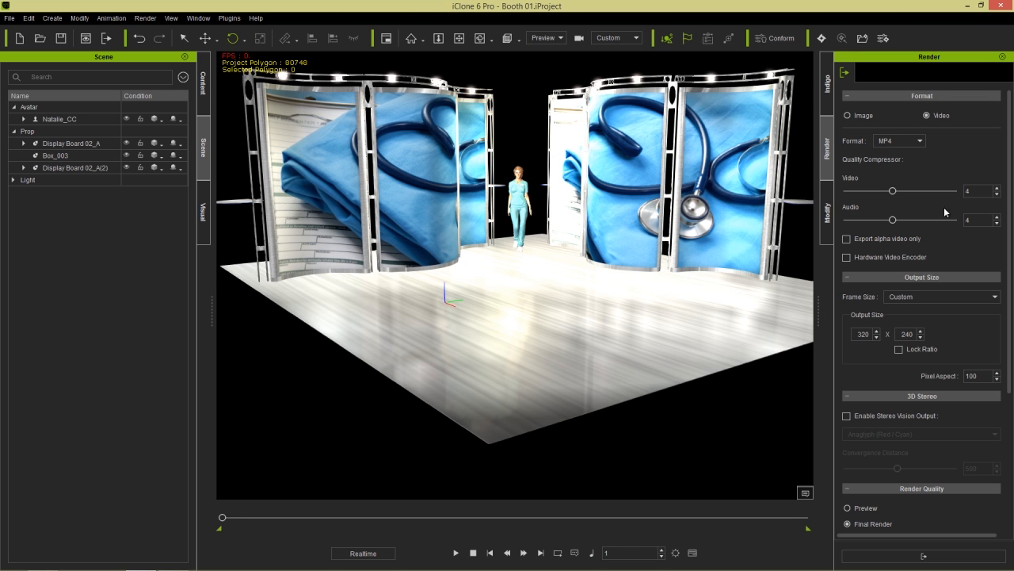
left_click(906, 298)
left_click(911, 367)
right_click_drag(560, 212, 600, 263)
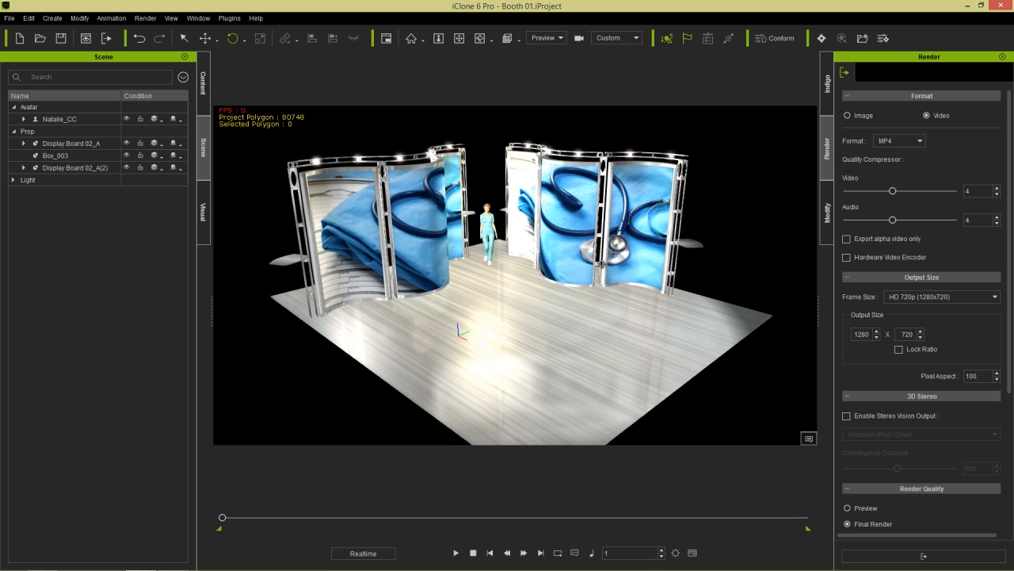
key("alt+Tab")
- Drop the 'title vid effect' video into the scene as an ImageLayer and stretch it over the viewport
left_click_drag(550, 285, 474, 117)
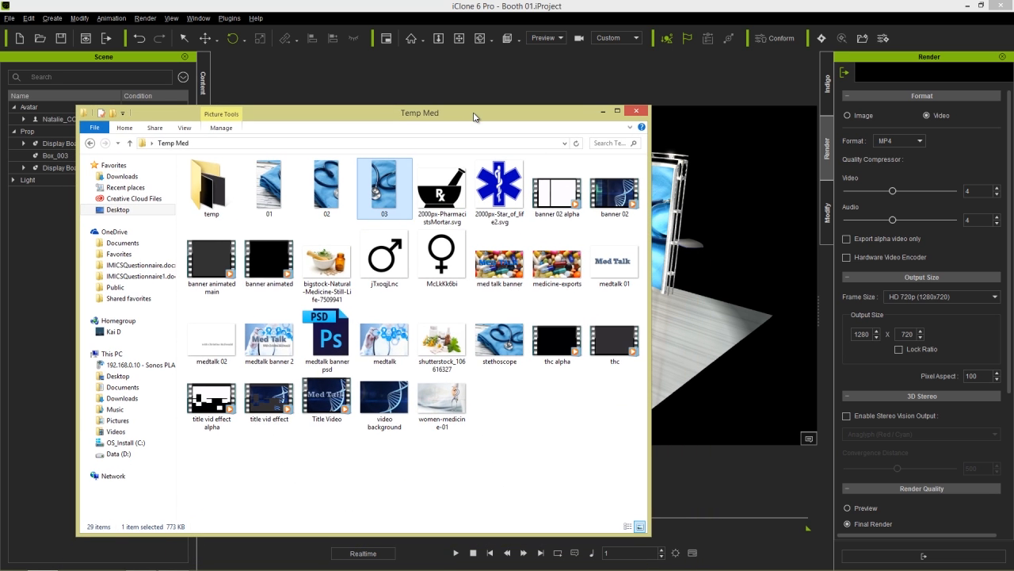
left_click_drag(475, 113, 452, 116)
left_click_drag(246, 402, 675, 265)
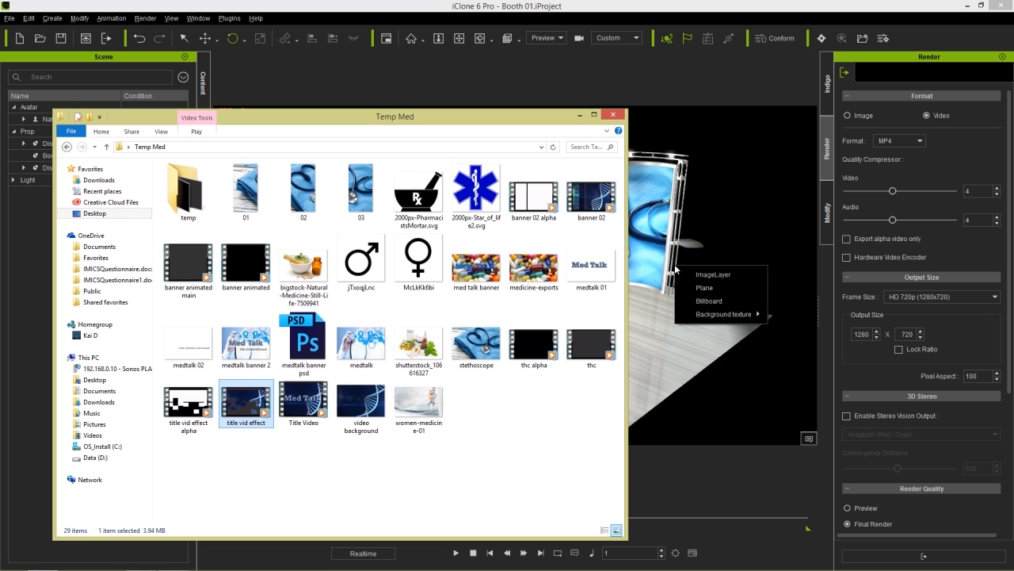
left_click(717, 276)
left_click_drag(598, 272, 390, 156)
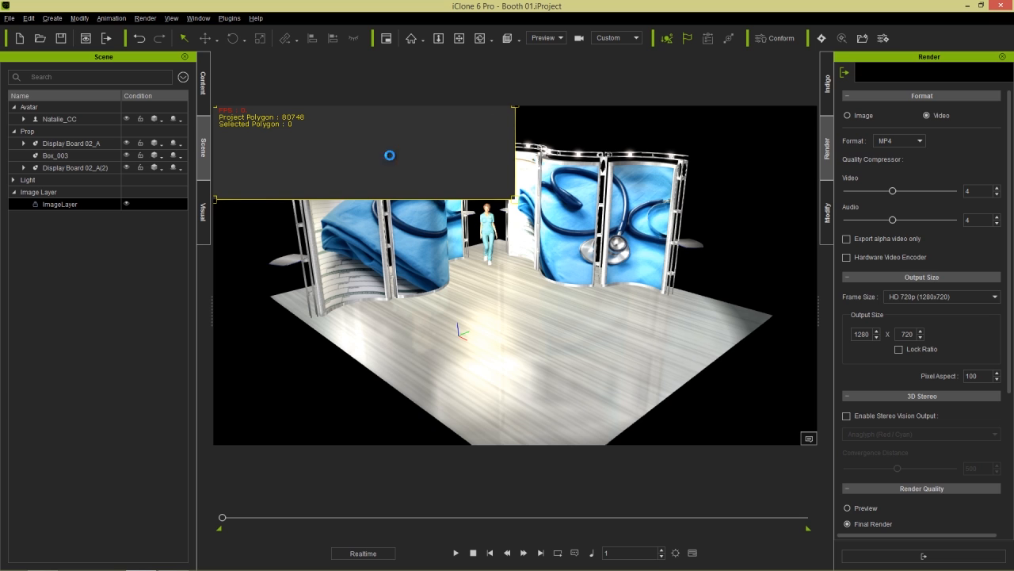
left_click_drag(513, 199, 820, 446)
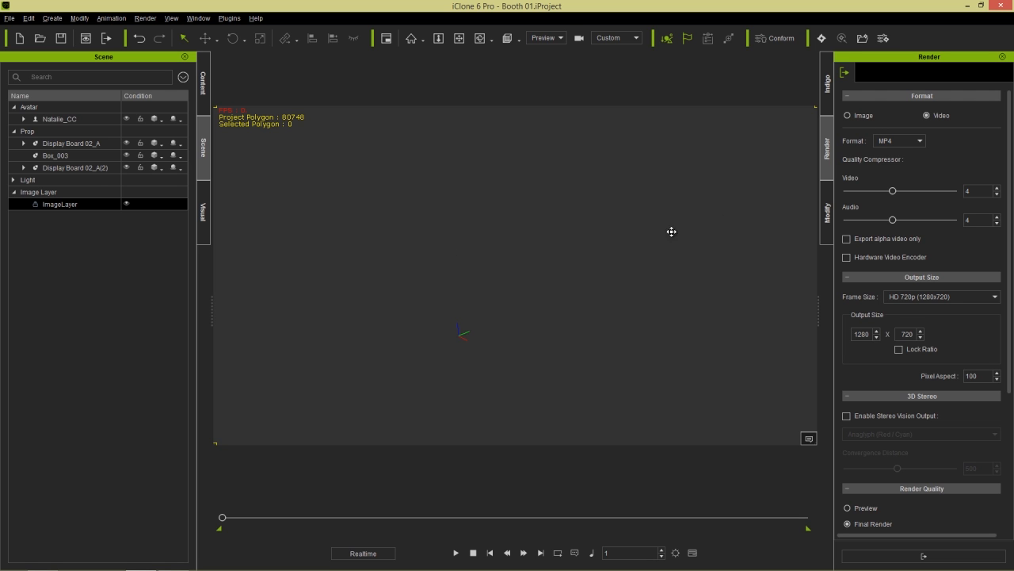
- Load 'title vid effect alpha' into the ImageLayer's Opacity texture channel so the booth shows through
left_click(831, 214)
left_click(866, 72)
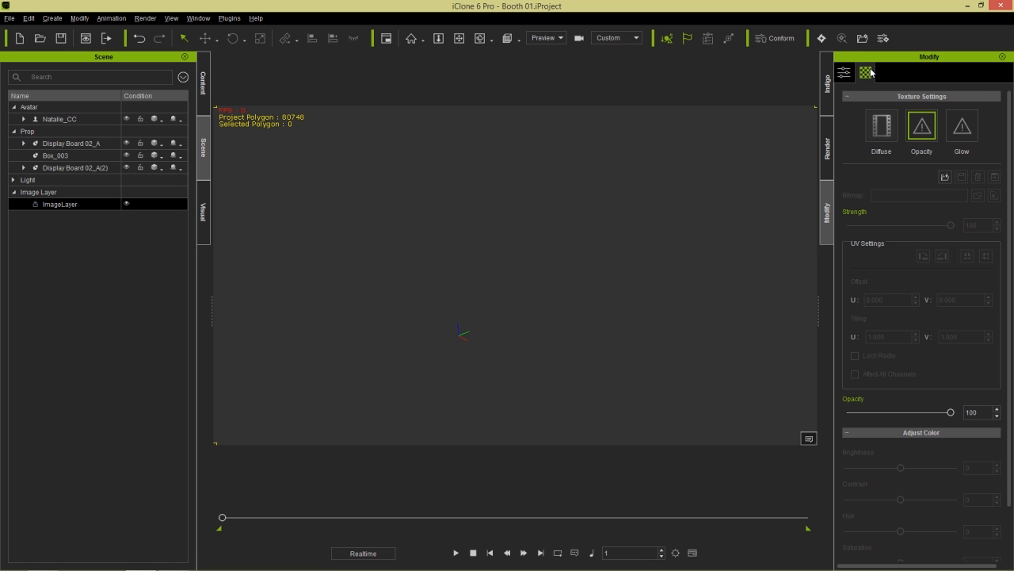
double_click(922, 132)
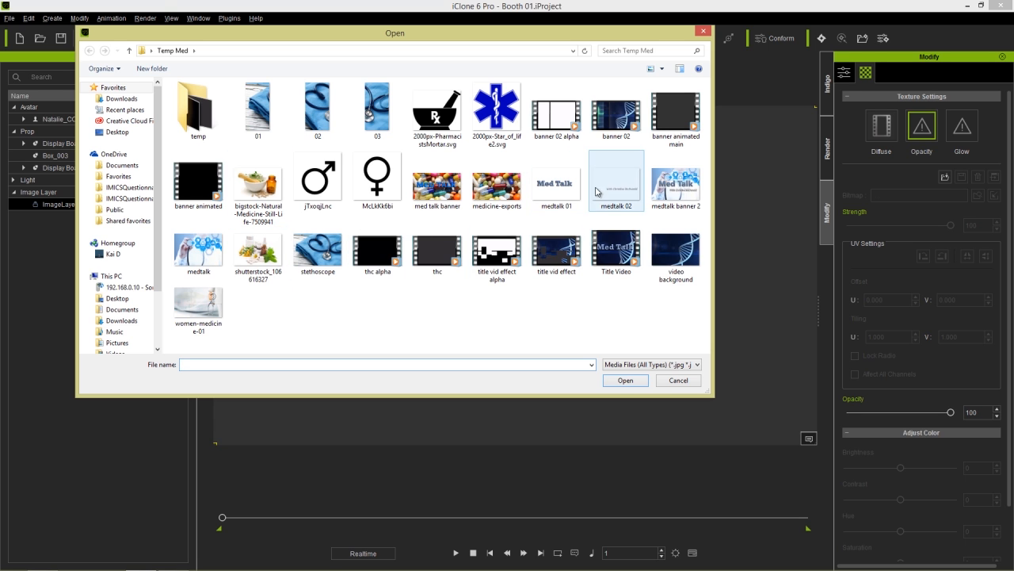
double_click(497, 249)
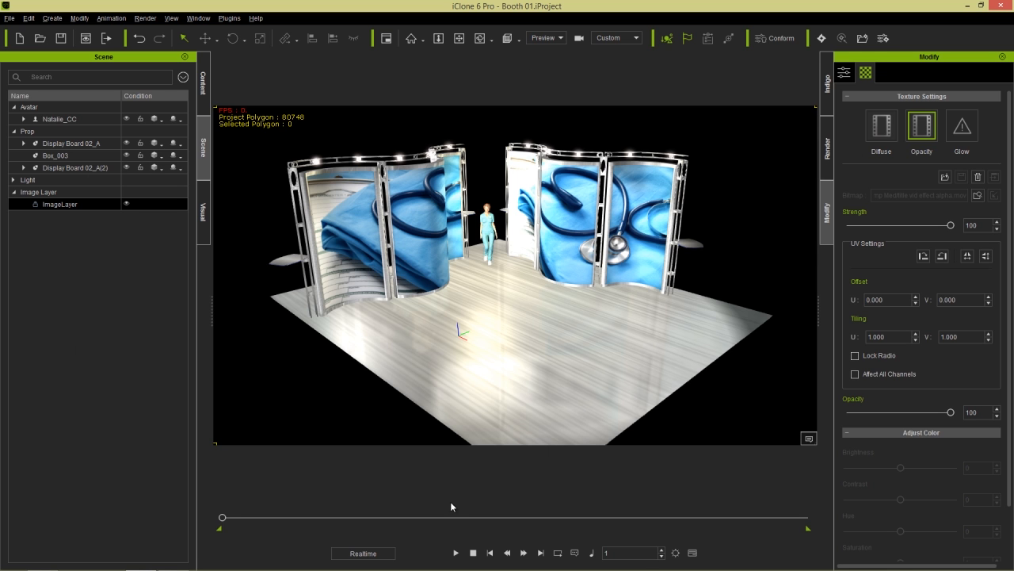
- Preview the title overlay, pause at frame 395, and frame the selected Natalie_CC avatar close up
left_click(456, 552)
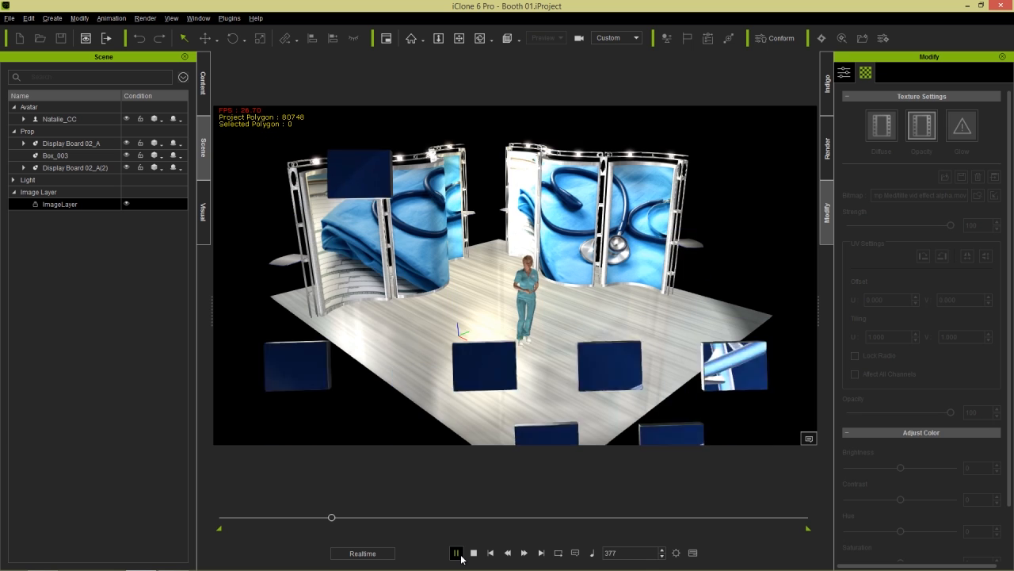
left_click(458, 553)
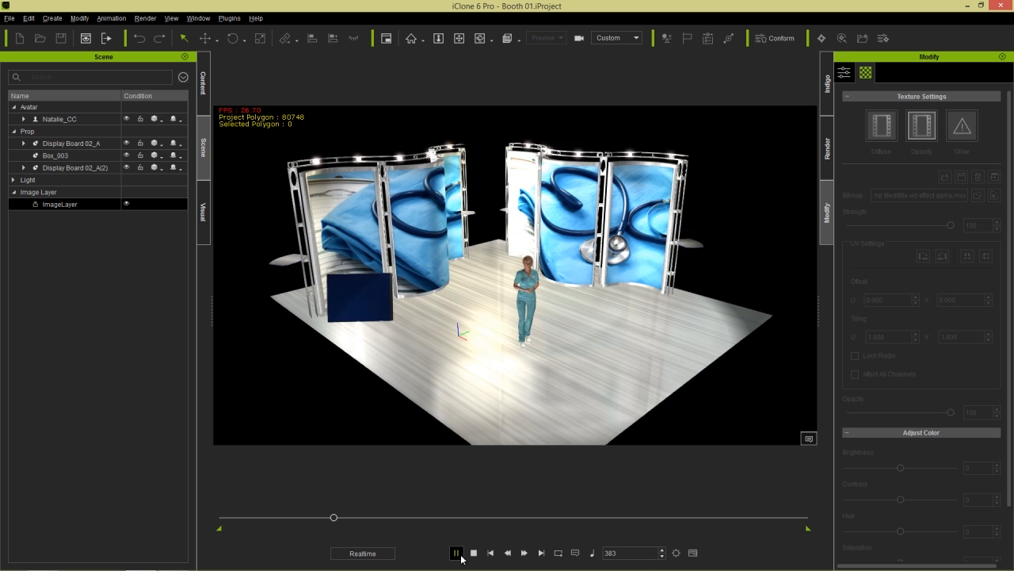
left_click(532, 283)
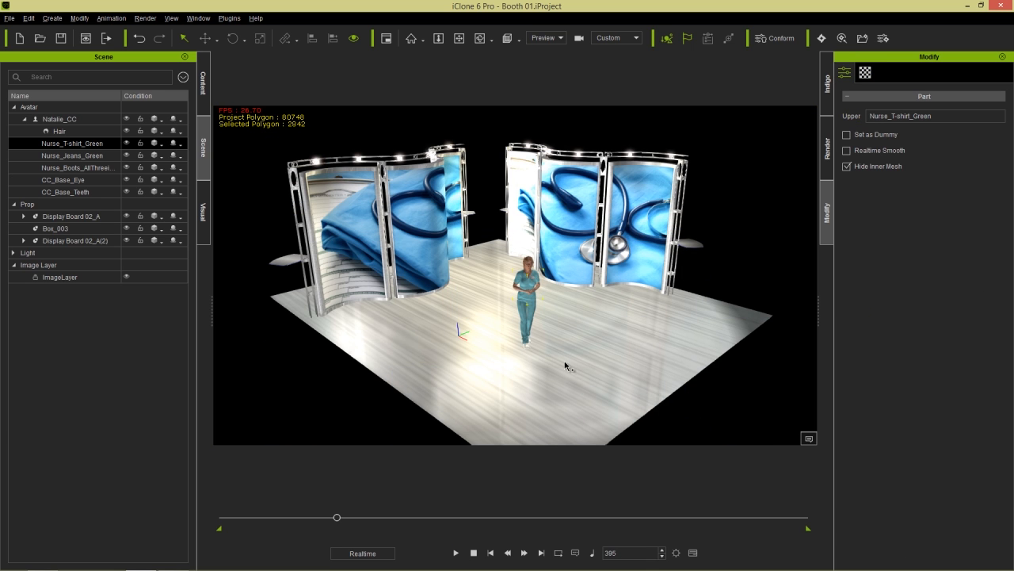
scroll(561, 283, "up", 3)
scroll(561, 283, "up", 2)
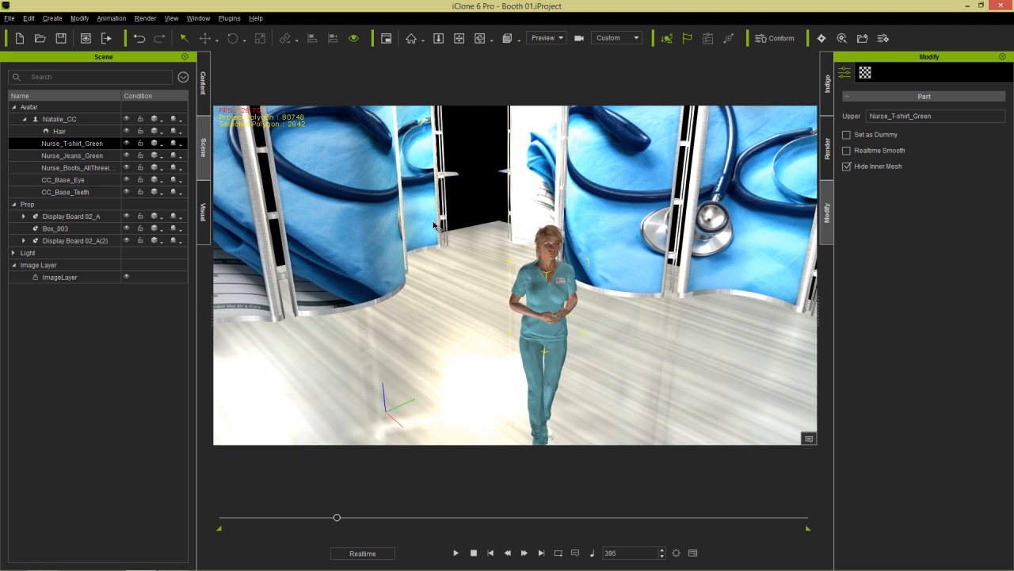
left_click(82, 120)
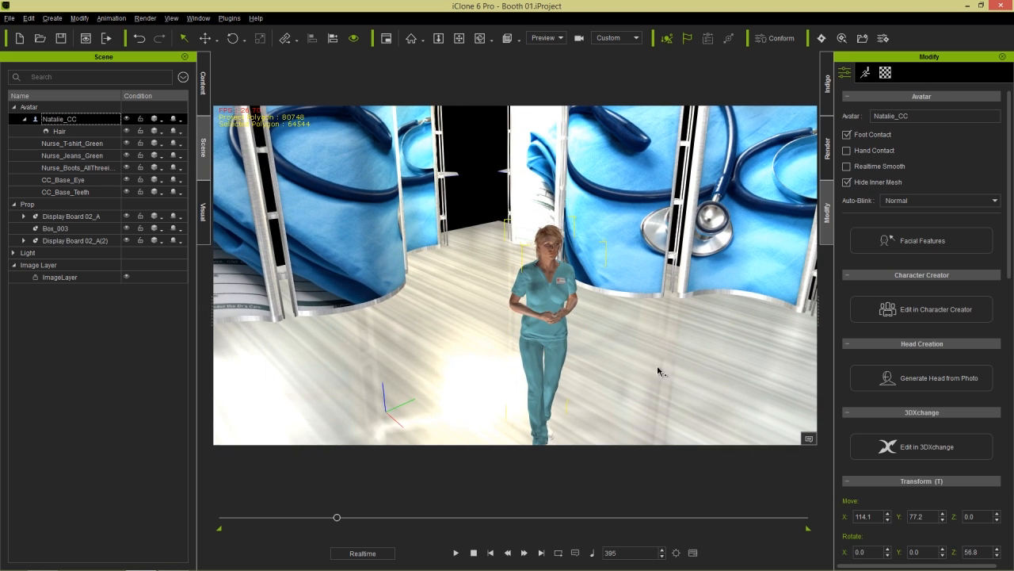
scroll(609, 281, "up", 5)
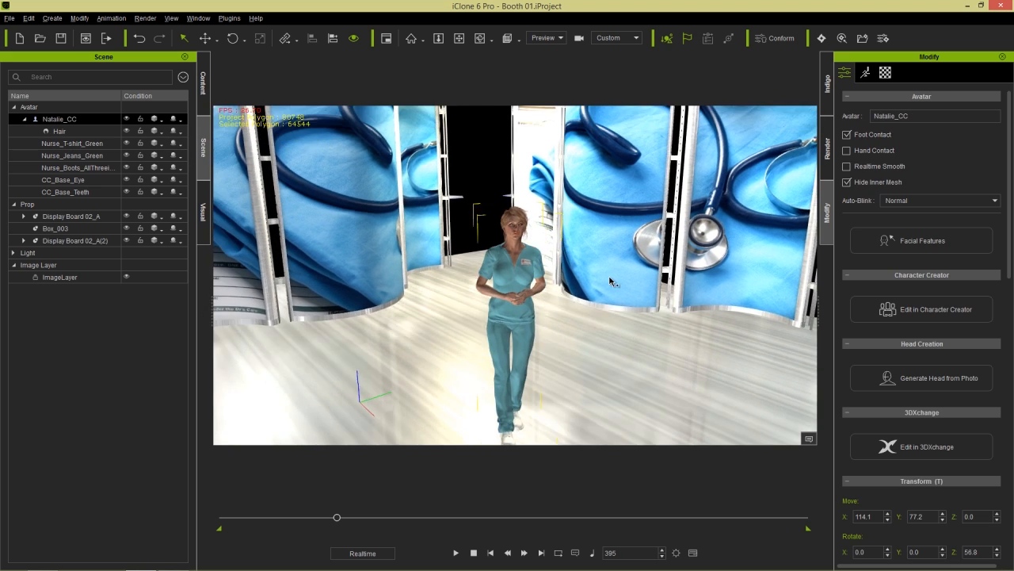
middle_click_drag(565, 238, 556, 273)
left_click(865, 73)
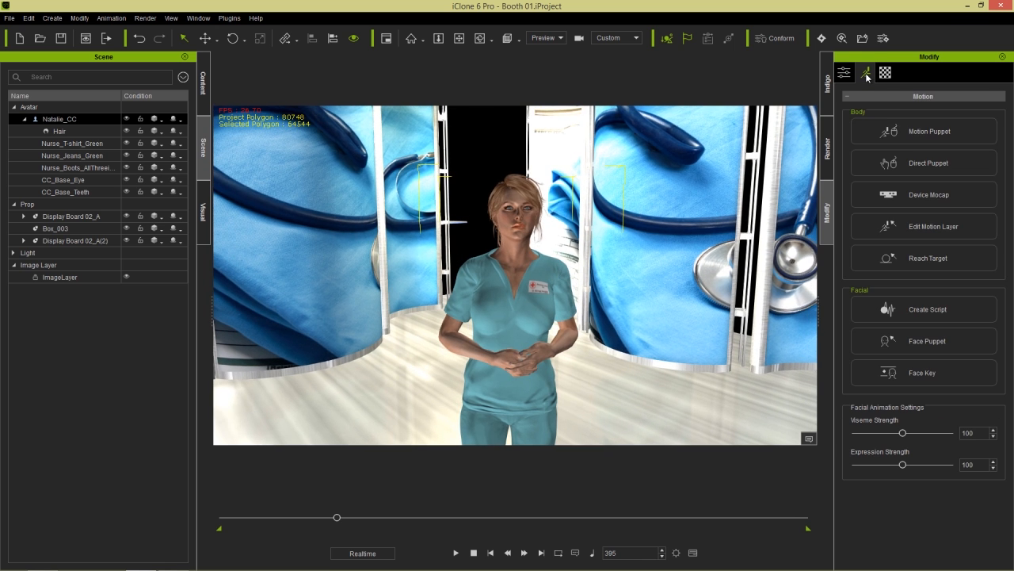
- Give the nurse a pasted TTS script welcoming viewers to Med Talk, voiced by Microsoft Zira Desktop
left_click(940, 307)
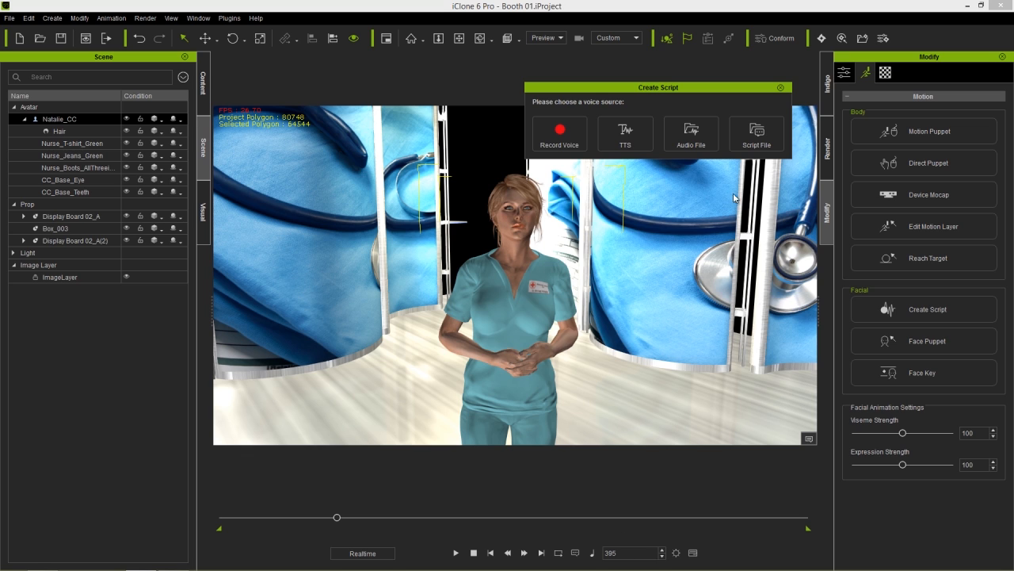
left_click(626, 133)
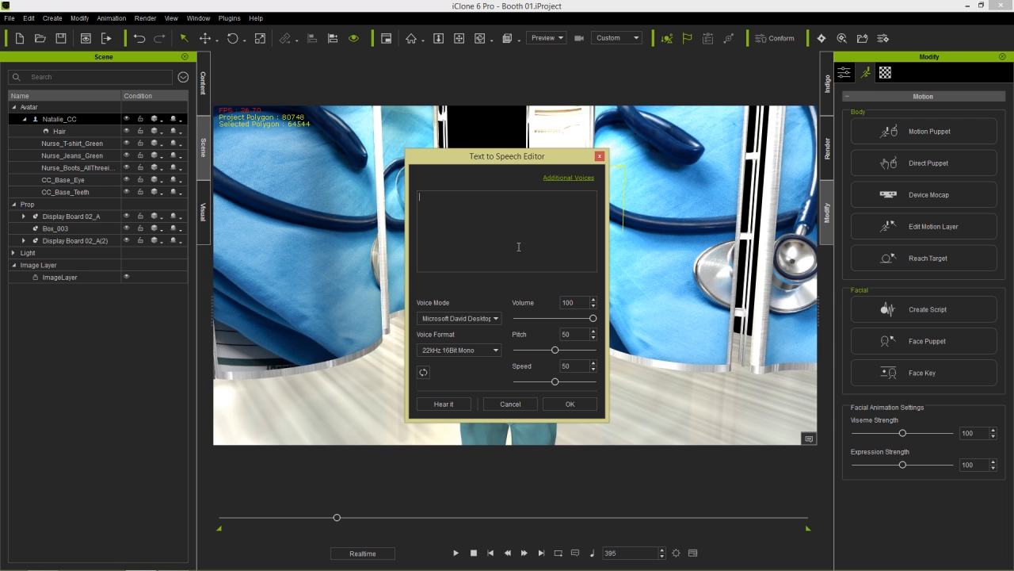
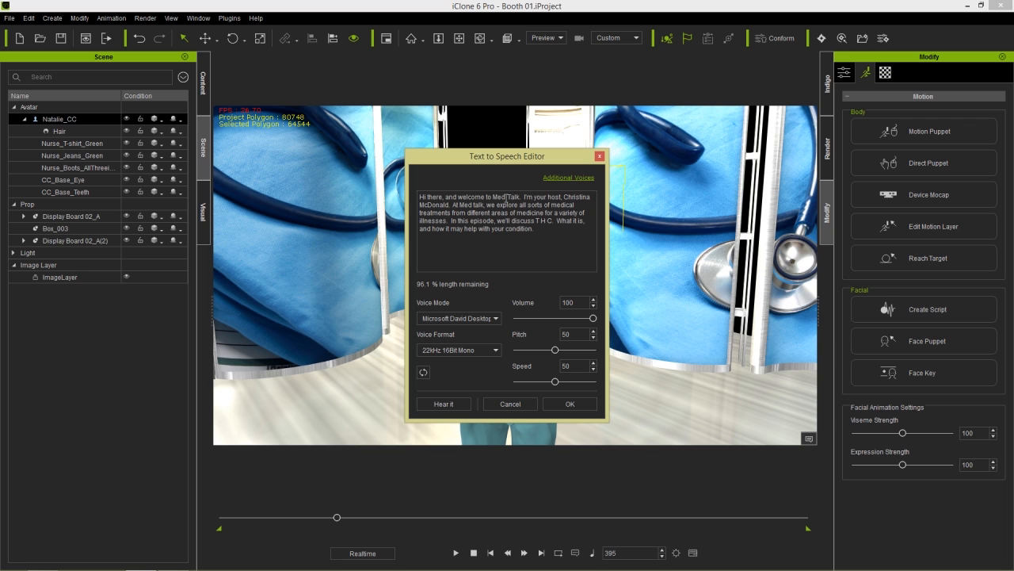
left_click(495, 320)
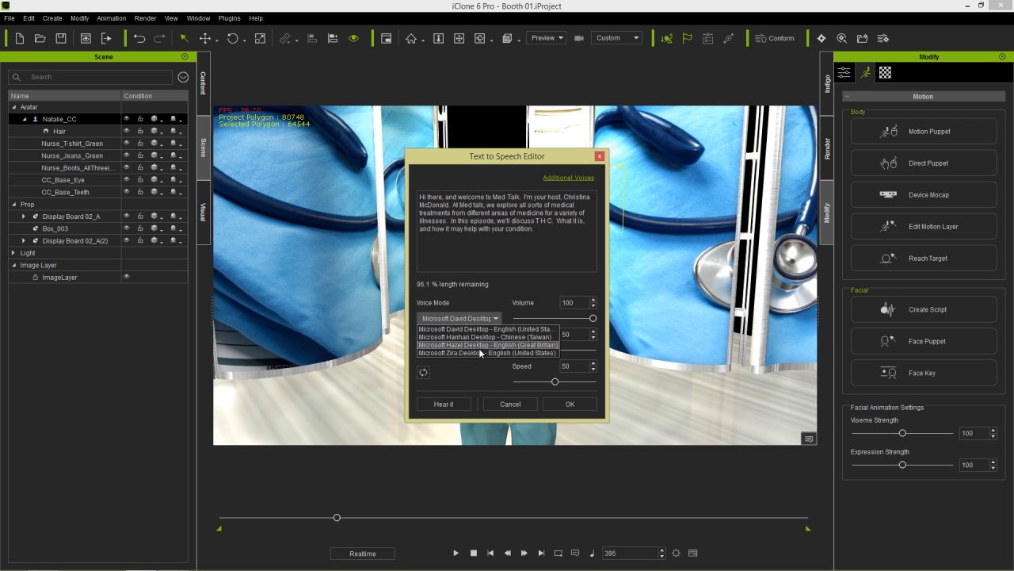
left_click(477, 350)
left_click(570, 404)
key("space")
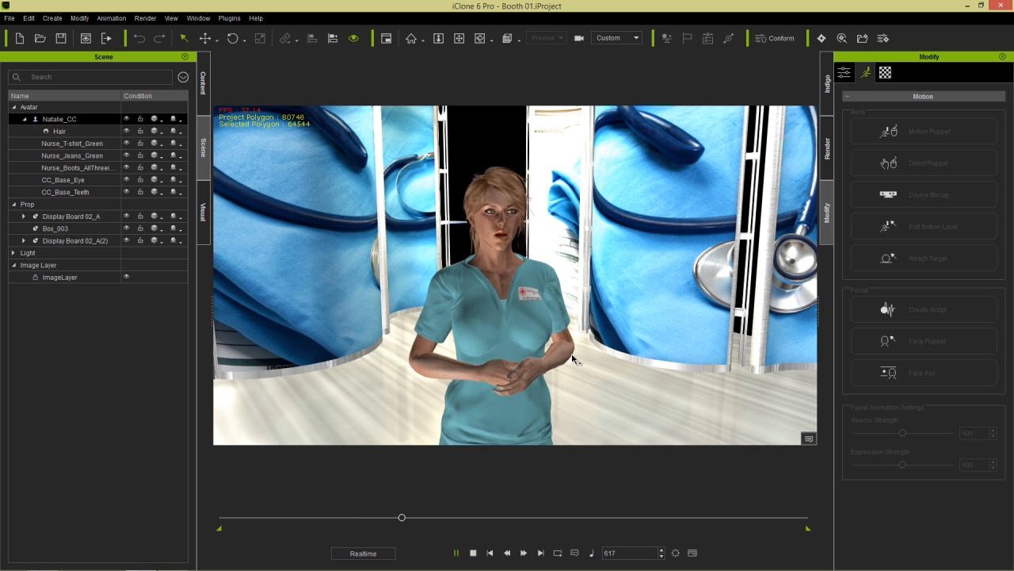
left_click(473, 553)
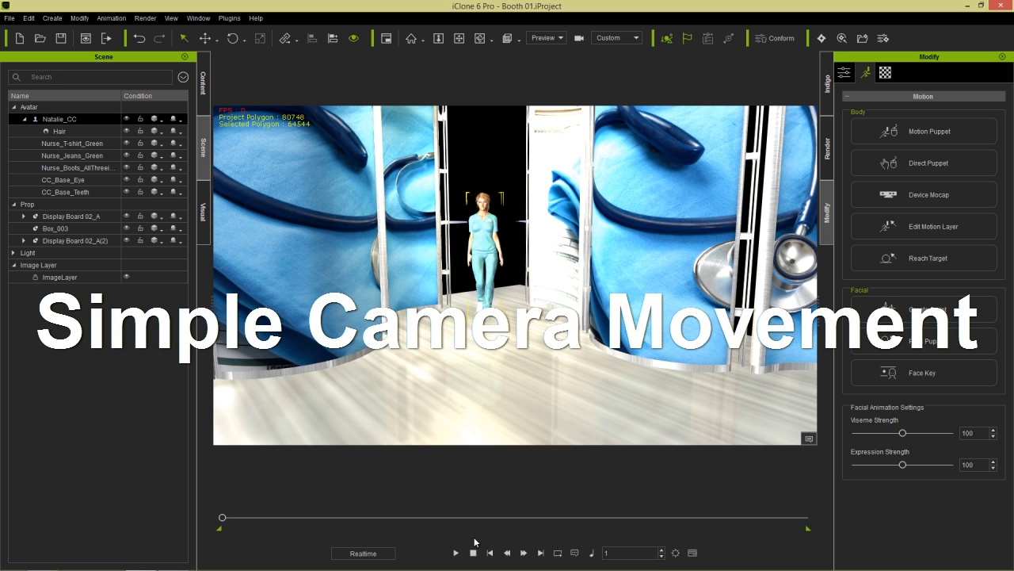
- Add a new Camera and frame it on the nurse's upper body in a medium close-up
left_click(53, 19)
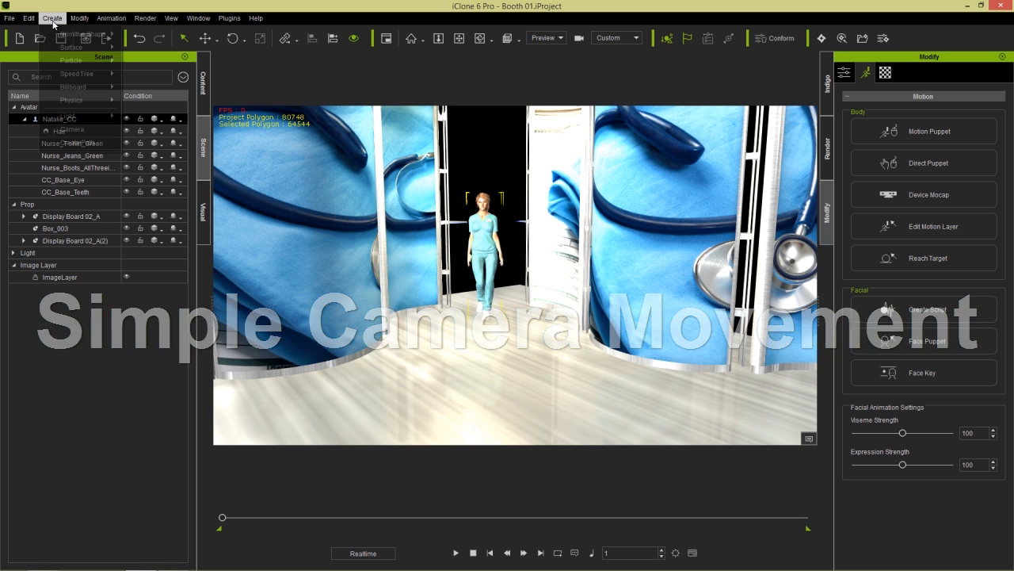
left_click(71, 129)
left_click(491, 249)
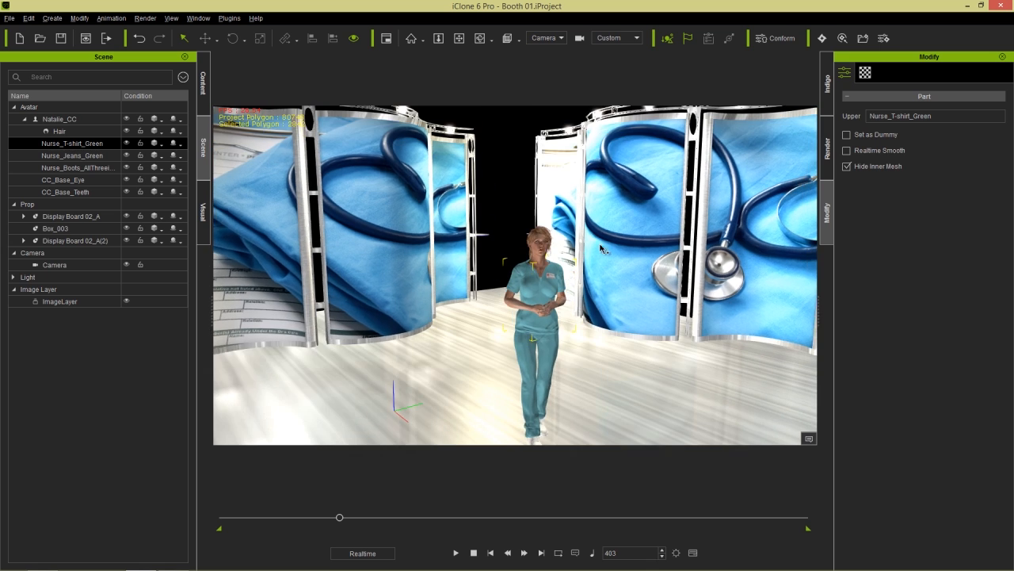
scroll(654, 352, "up", 5)
middle_click_drag(662, 315, 600, 290)
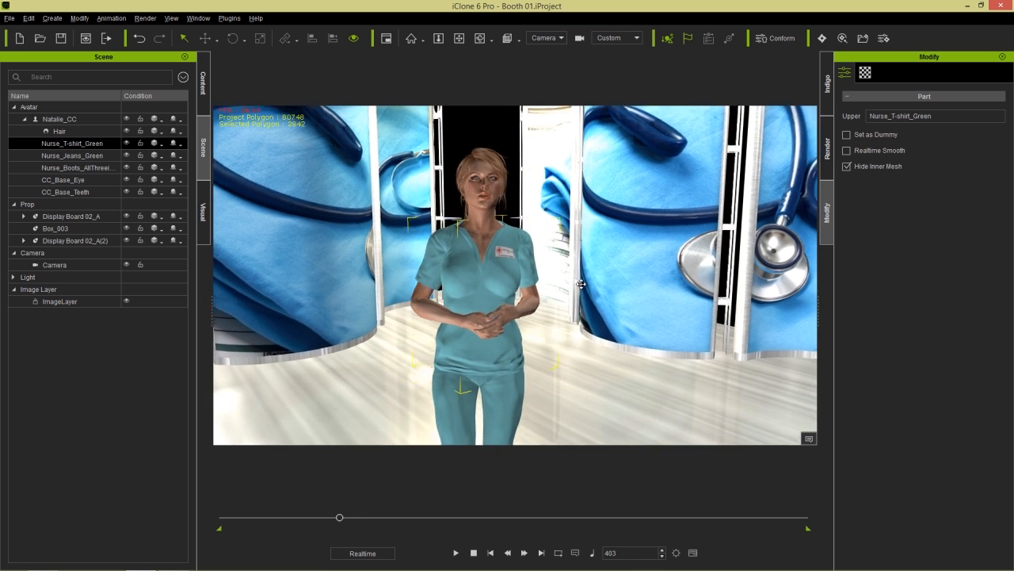
right_click_drag(604, 293, 596, 299)
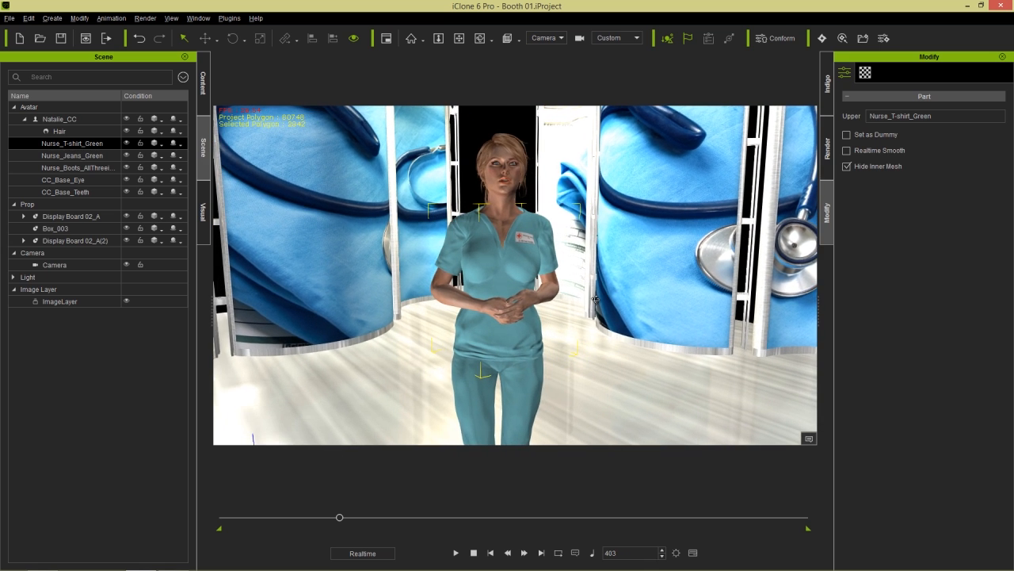
right_click_drag(609, 336, 600, 325)
middle_click_drag(588, 263, 593, 306)
right_click_drag(584, 282, 535, 317)
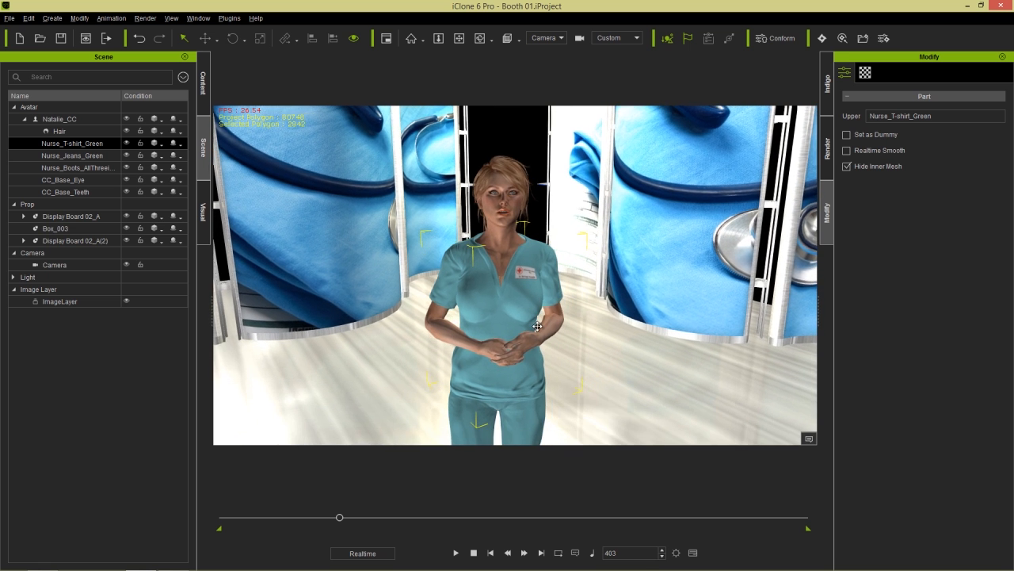
scroll(536, 318, "up", 3)
scroll(536, 319, "down", 1)
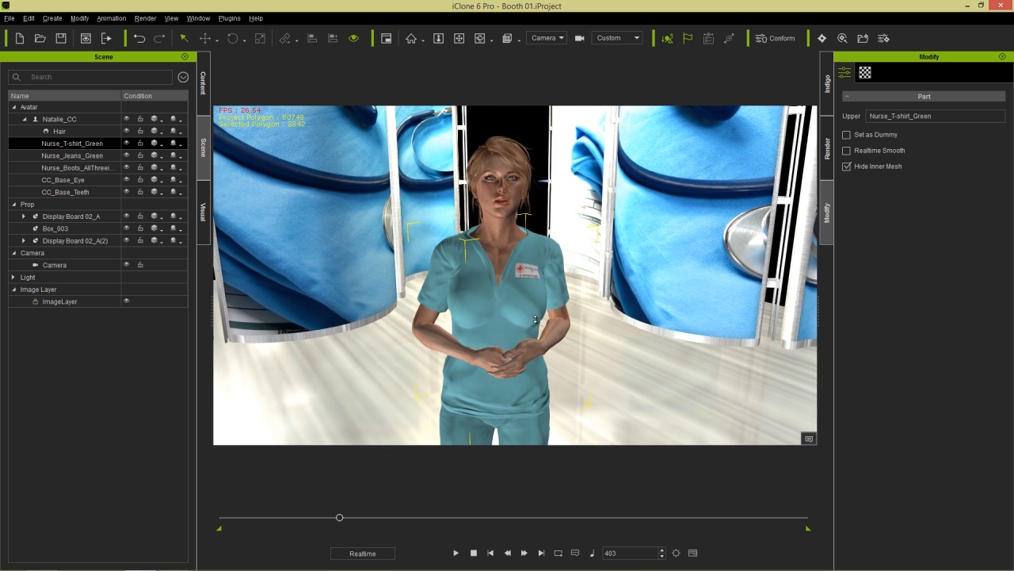
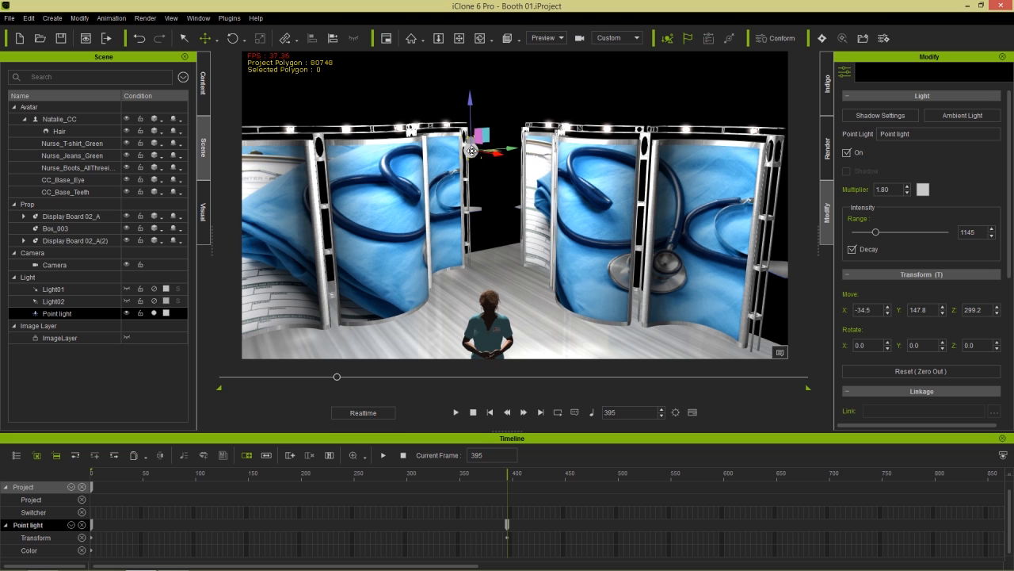
- Remove the Point light's animation keys, hide it, and pan closer behind the nurse
right_click(472, 150)
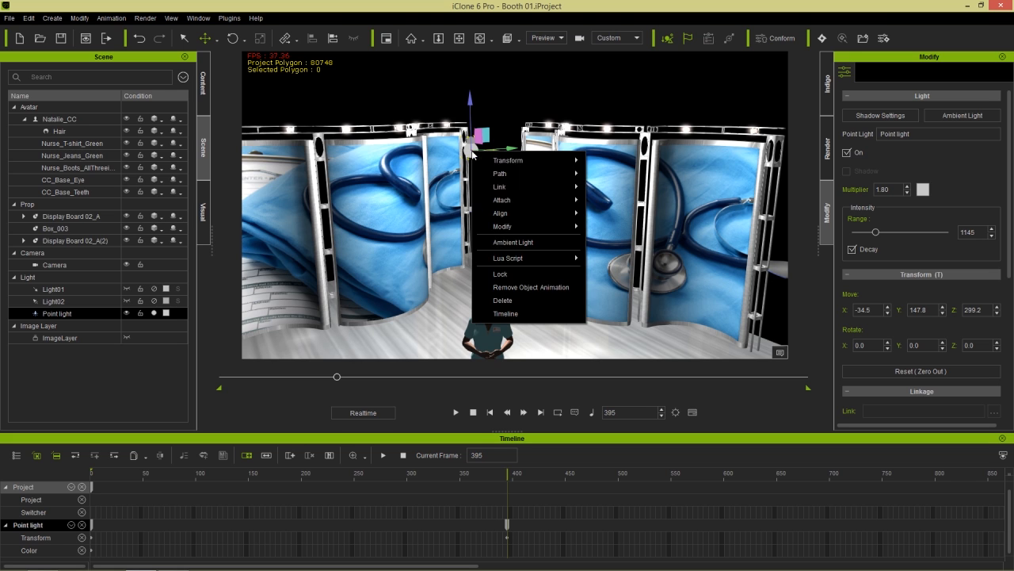
left_click(539, 288)
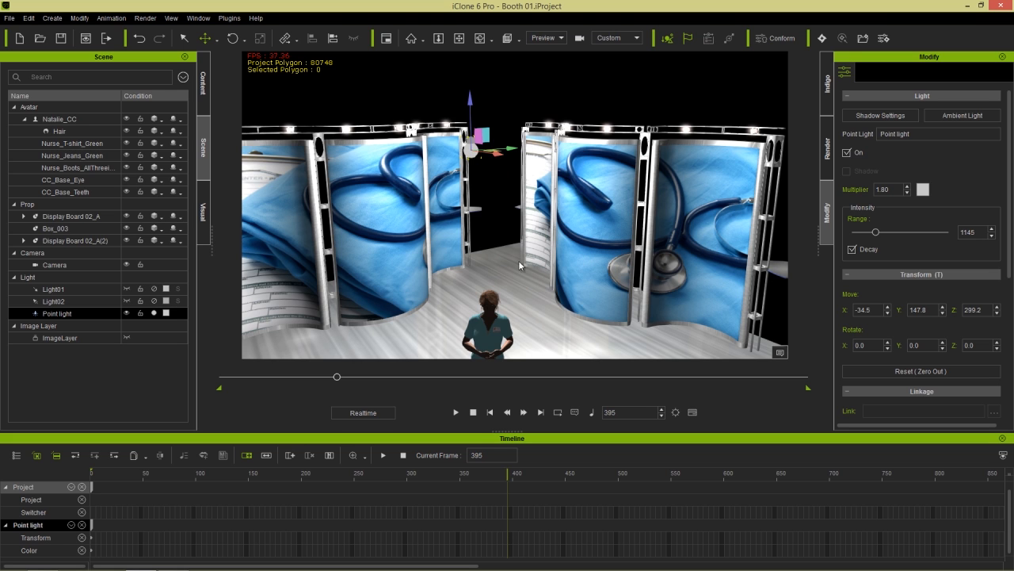
left_click(127, 314)
middle_click_drag(477, 349, 463, 242)
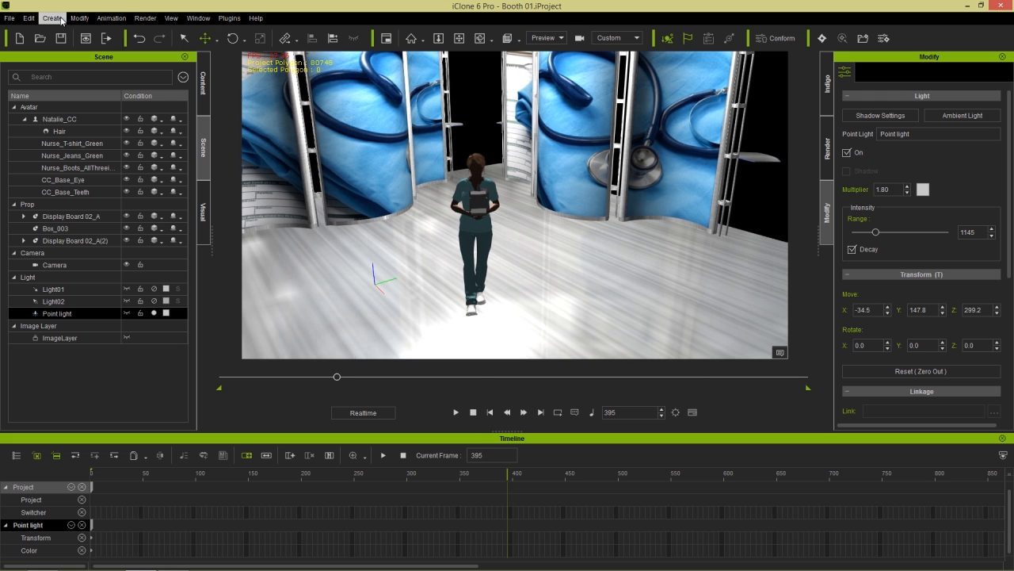
- Add a Spotlight, place it left of the nurse, and aim it at her head
left_click(61, 19)
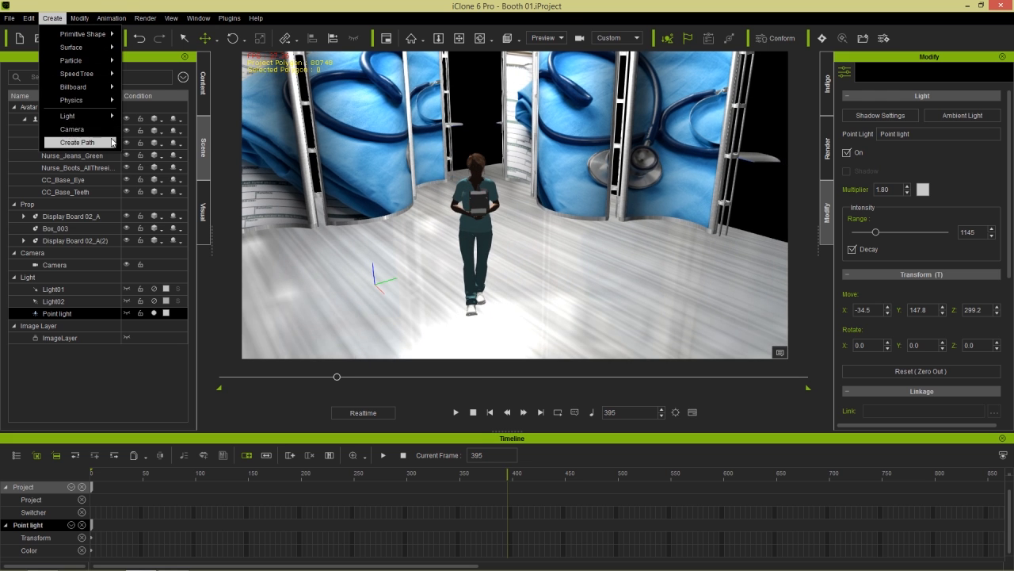
mouse_move(87, 118)
left_click(168, 137)
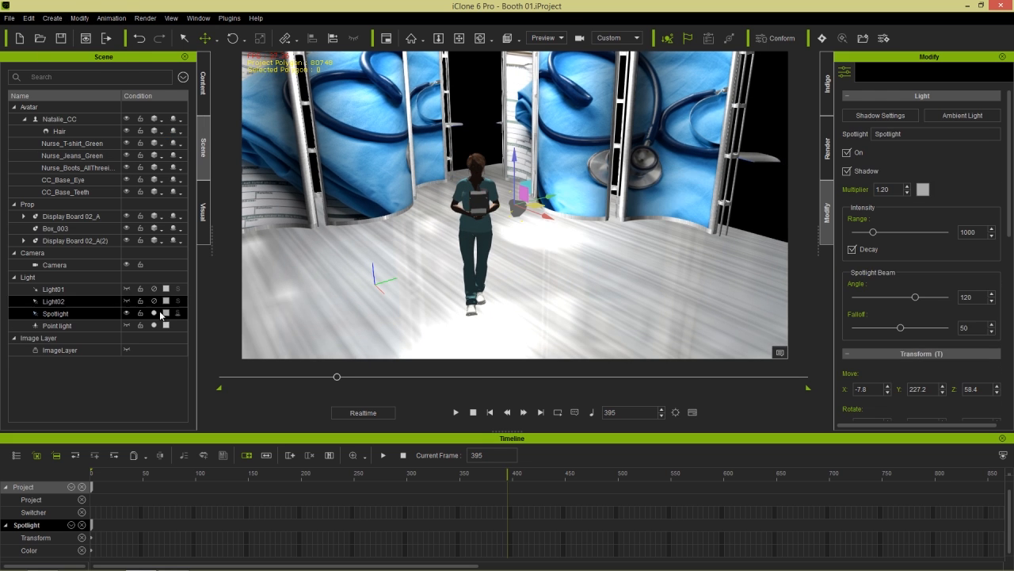
left_click(77, 304)
left_click(76, 314)
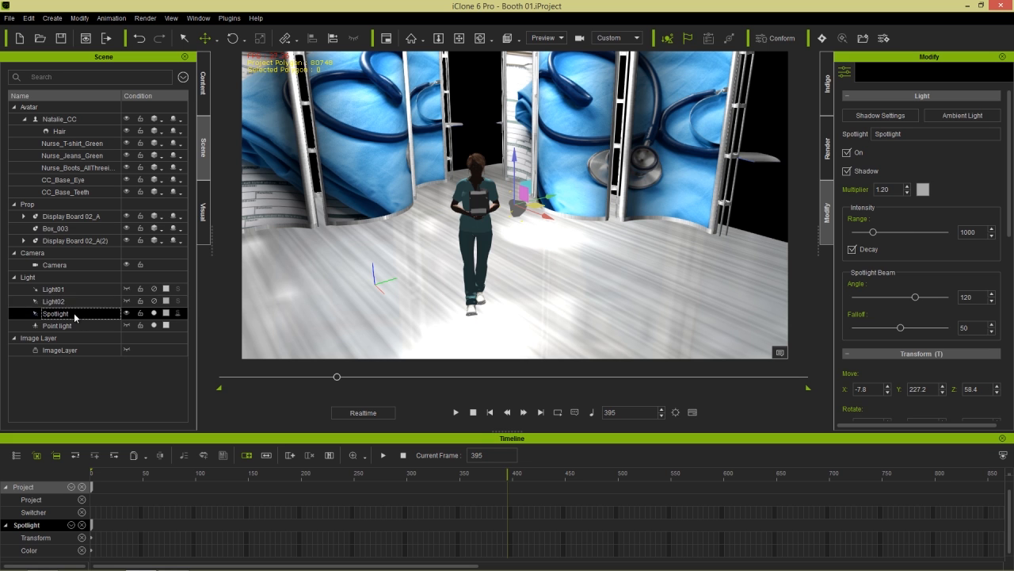
scroll(378, 204, "down", 3)
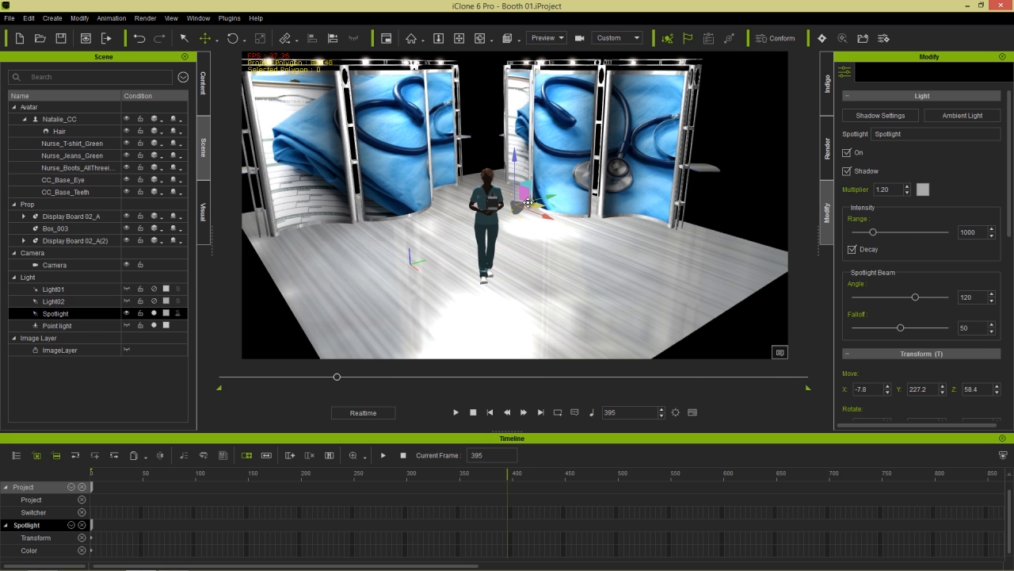
left_click_drag(529, 206, 432, 261)
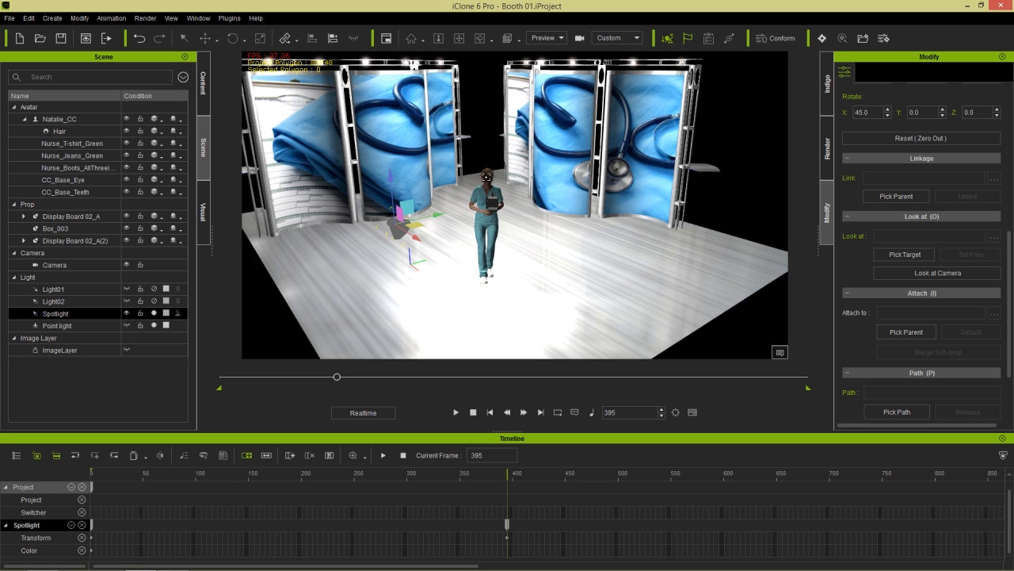
left_click(486, 177)
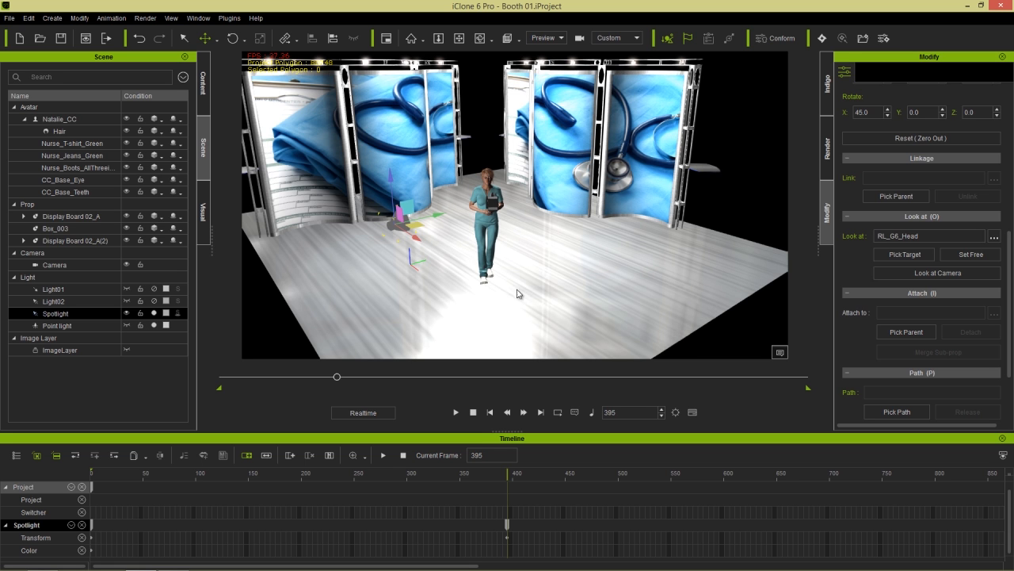
scroll(513, 244, "up", 4)
- Duplicate it as Spotlight(0), move it to the nurse's right, and target her head
right_click_drag(508, 242, 499, 261)
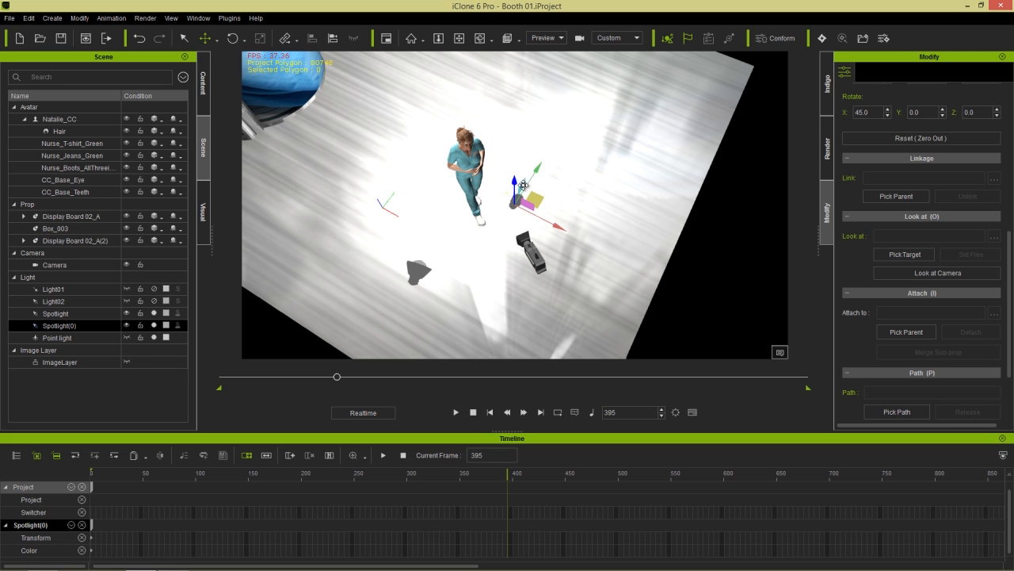
left_click_drag(535, 198, 630, 195)
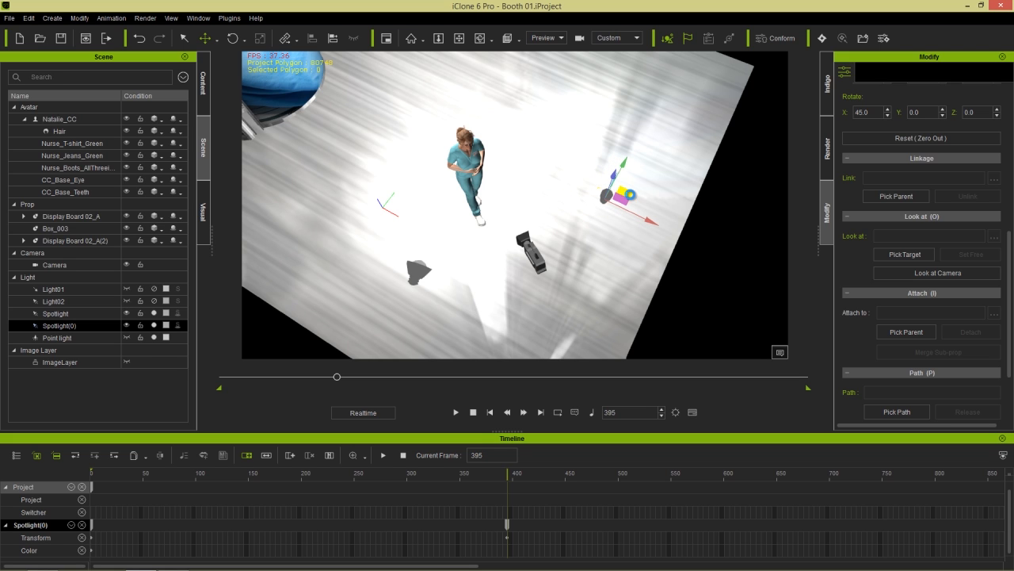
key("h")
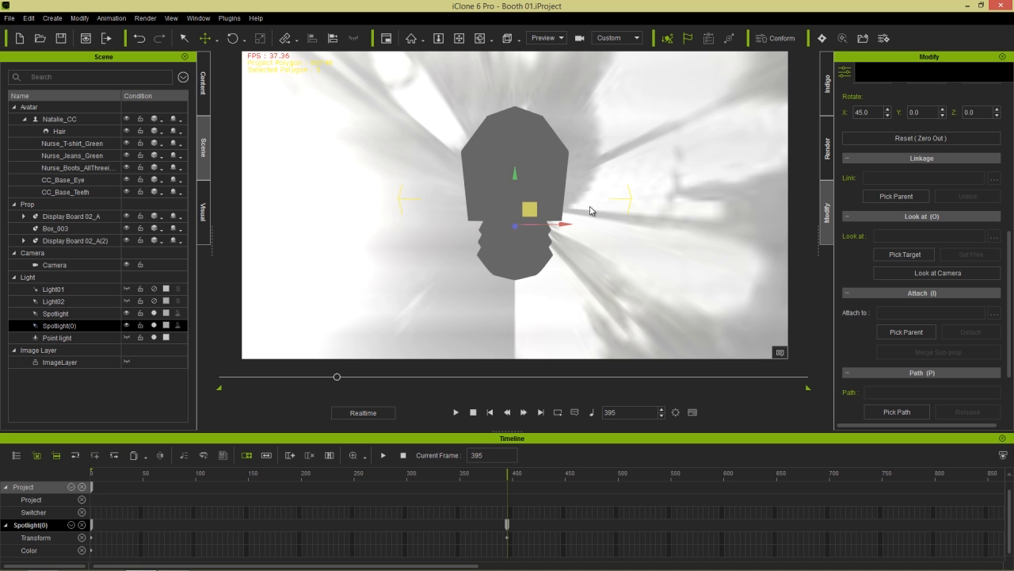
middle_click_drag(531, 145, 563, 145)
left_click_drag(575, 101, 637, 145)
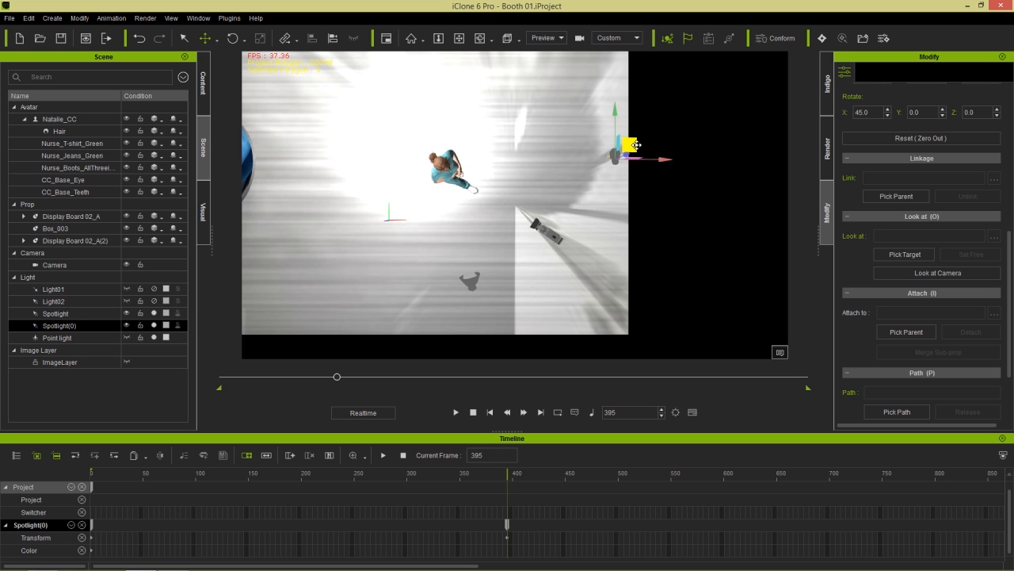
left_click(895, 254)
left_click(445, 164)
left_click(669, 317)
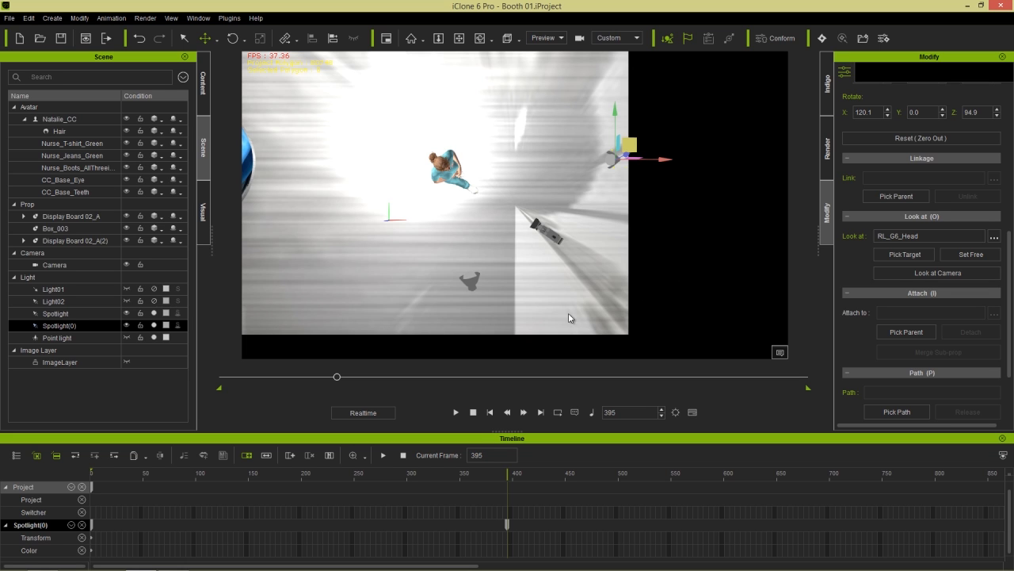
- Remove the first Spotlight's object animation
left_click(64, 314)
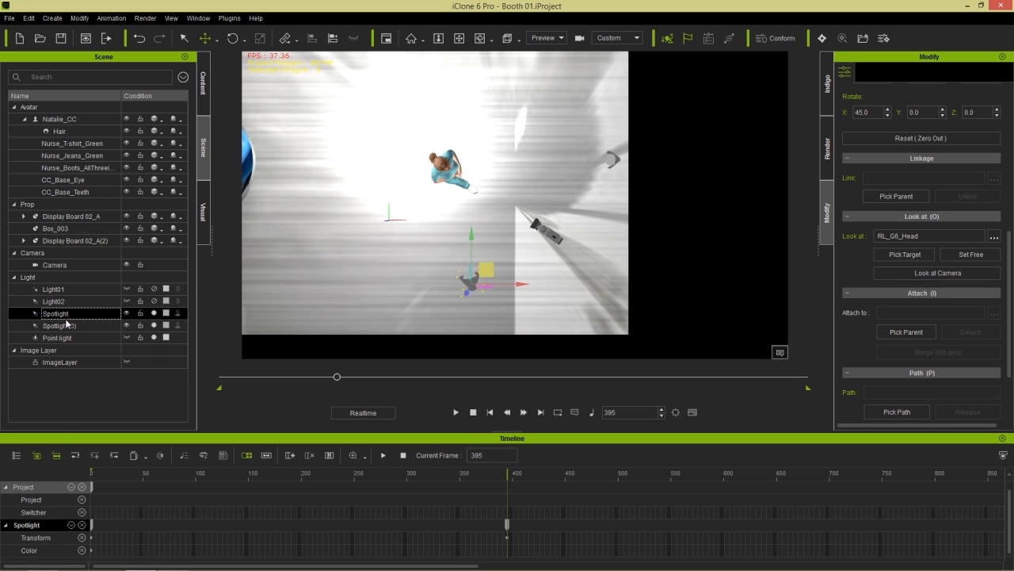
right_click(470, 277)
left_click(521, 435)
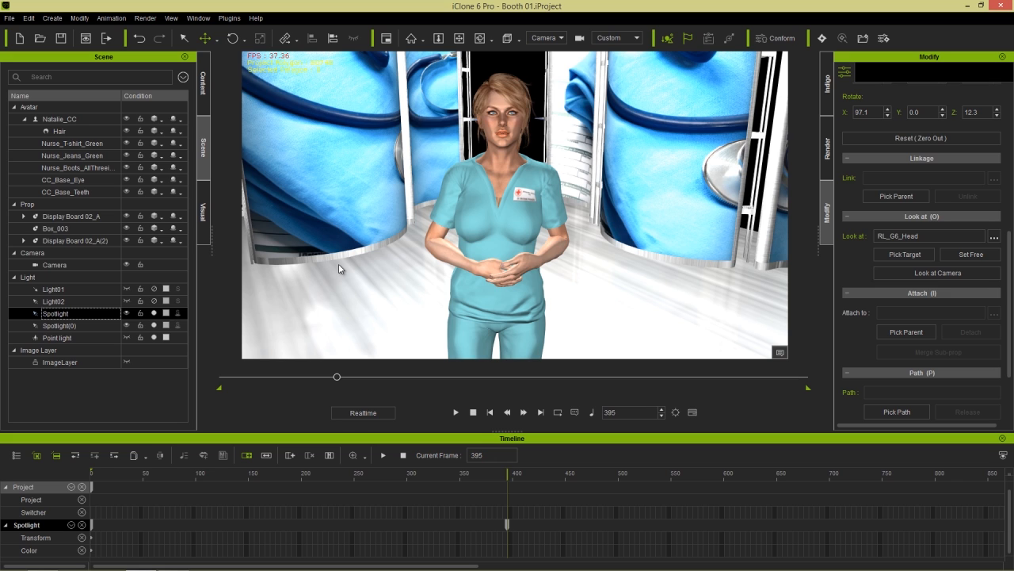
left_click(203, 214)
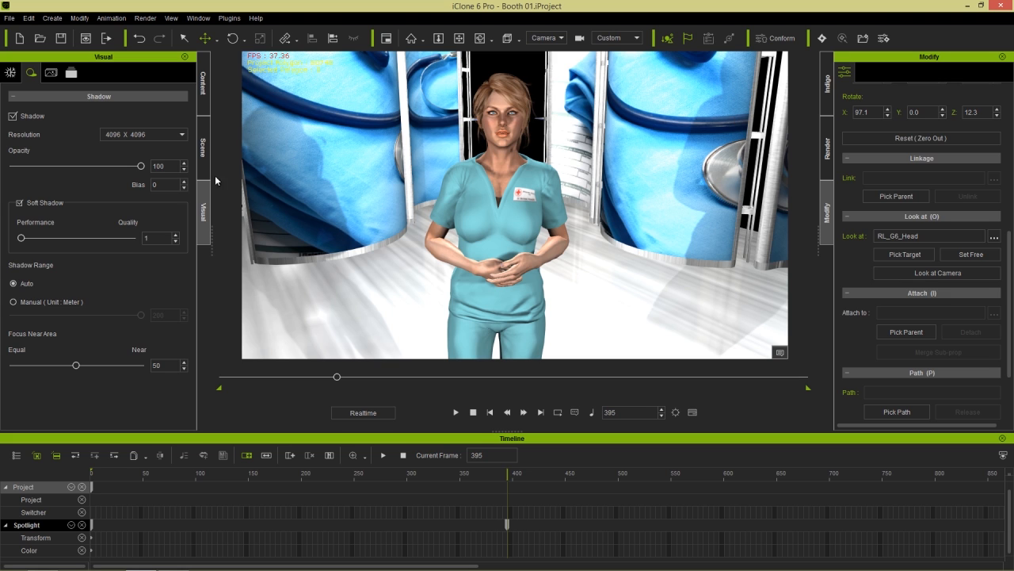
left_click(203, 148)
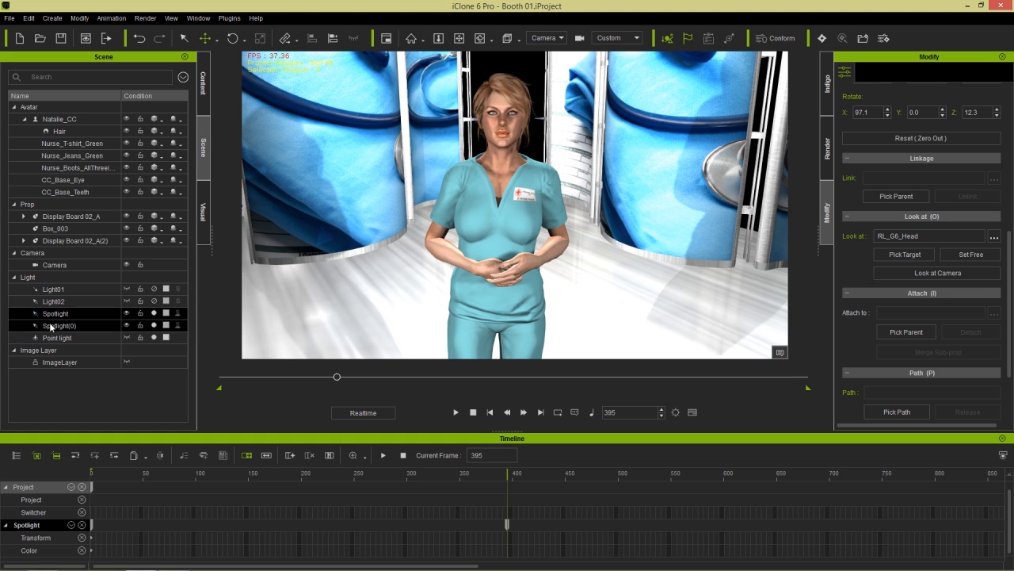
left_click(69, 326)
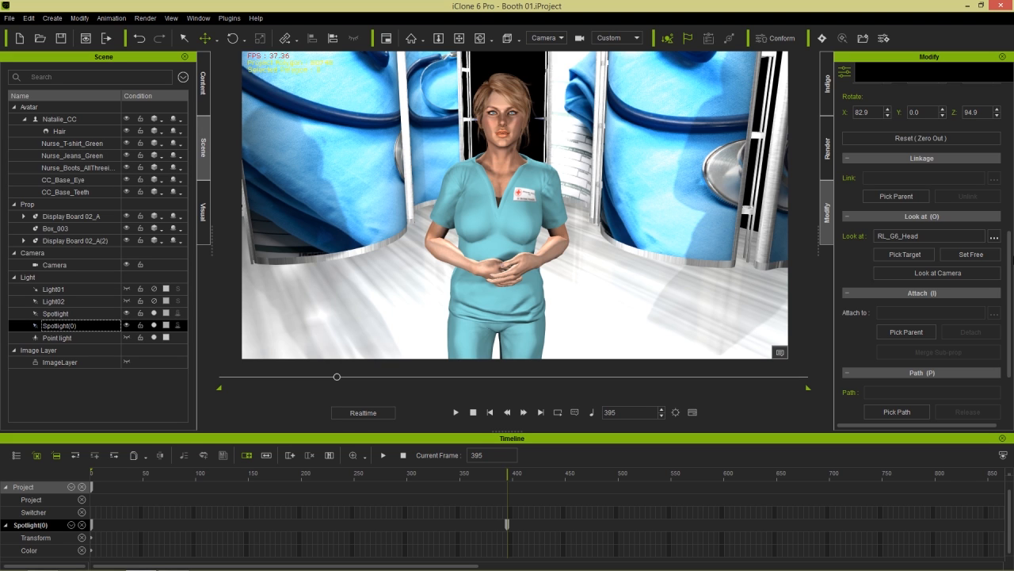
left_click_drag(1010, 234, 1011, 80)
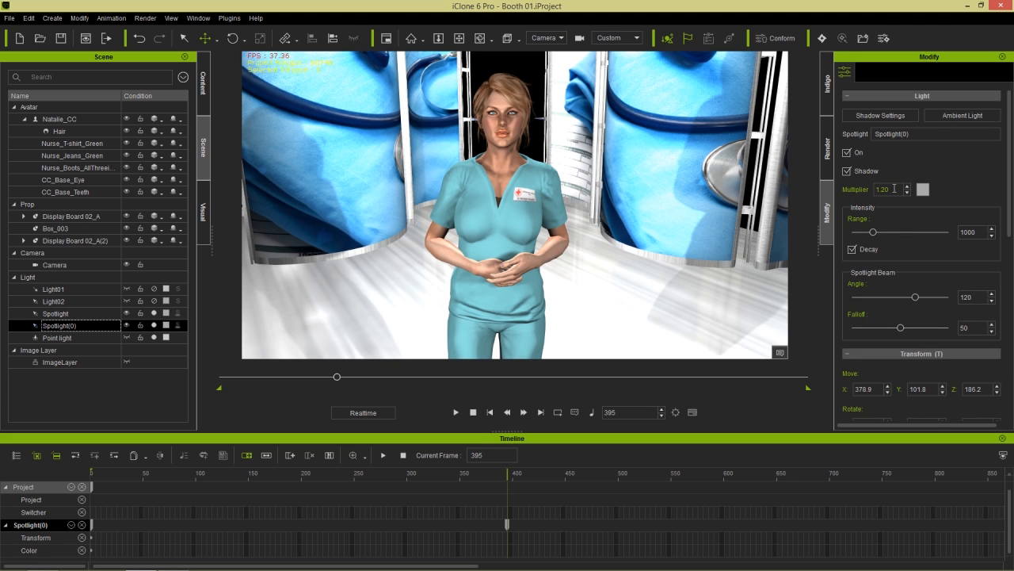
- Give Spotlight(0) multiplier 1.00, a full-brightness peach colour, and range about 842
left_click_drag(897, 190, 865, 190)
type("1")
key("Return")
left_click(923, 190)
left_click_drag(305, 225, 310, 221)
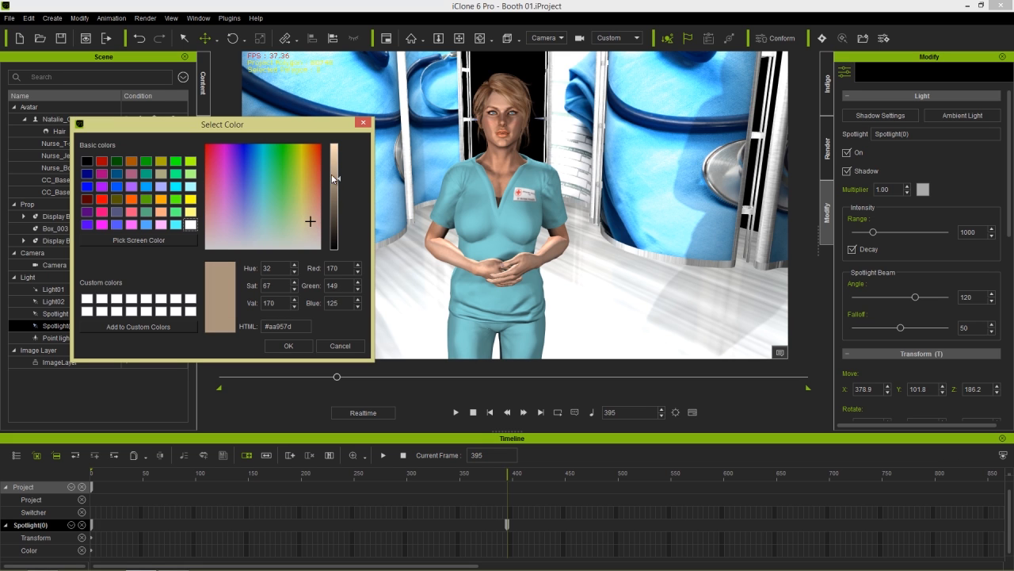
left_click_drag(336, 177, 333, 139)
left_click(301, 345)
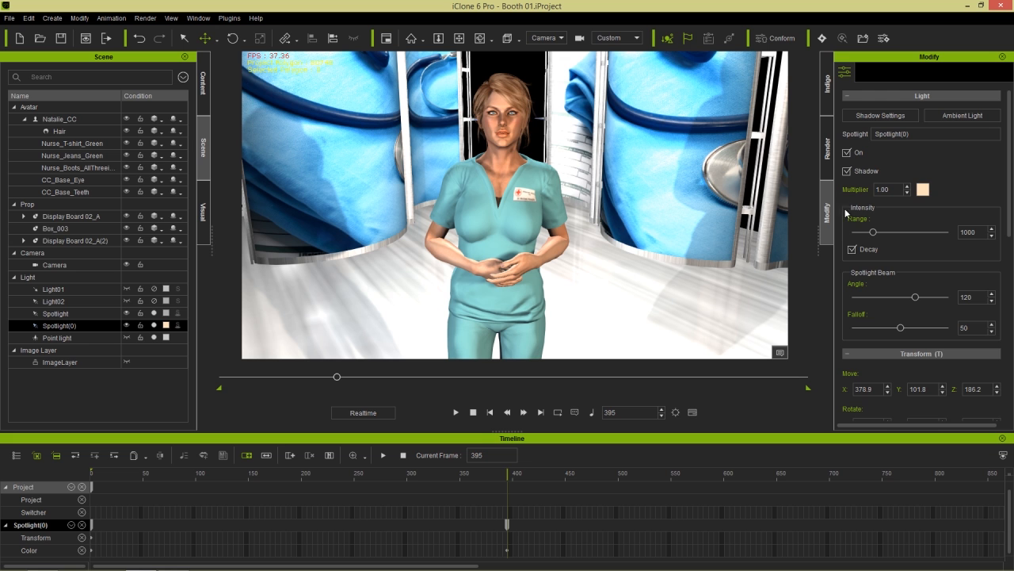
left_click_drag(877, 232, 869, 235)
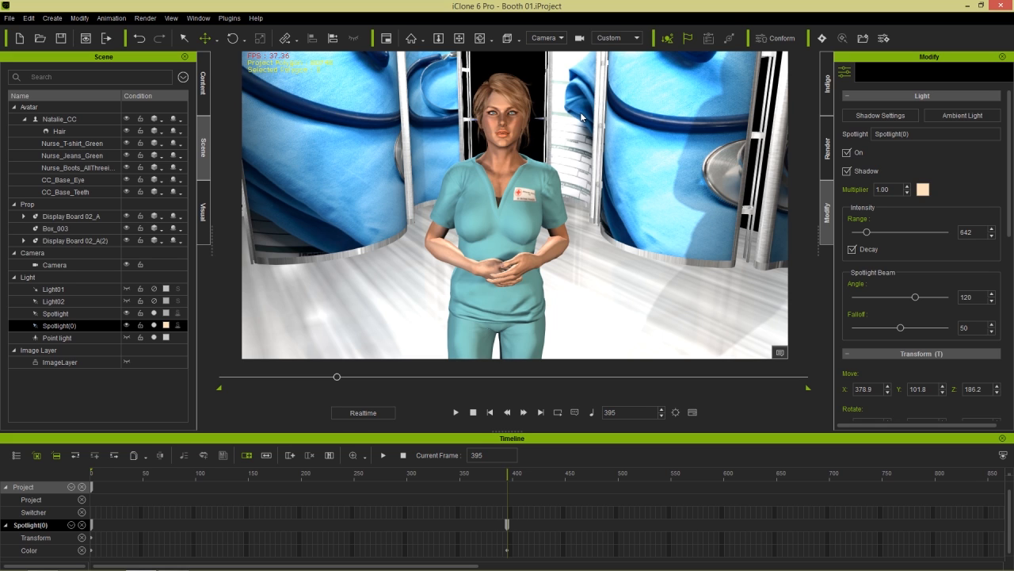
- Set Spotlight's range to 559 and remove Spotlight(0)'s object animation
left_click(90, 313)
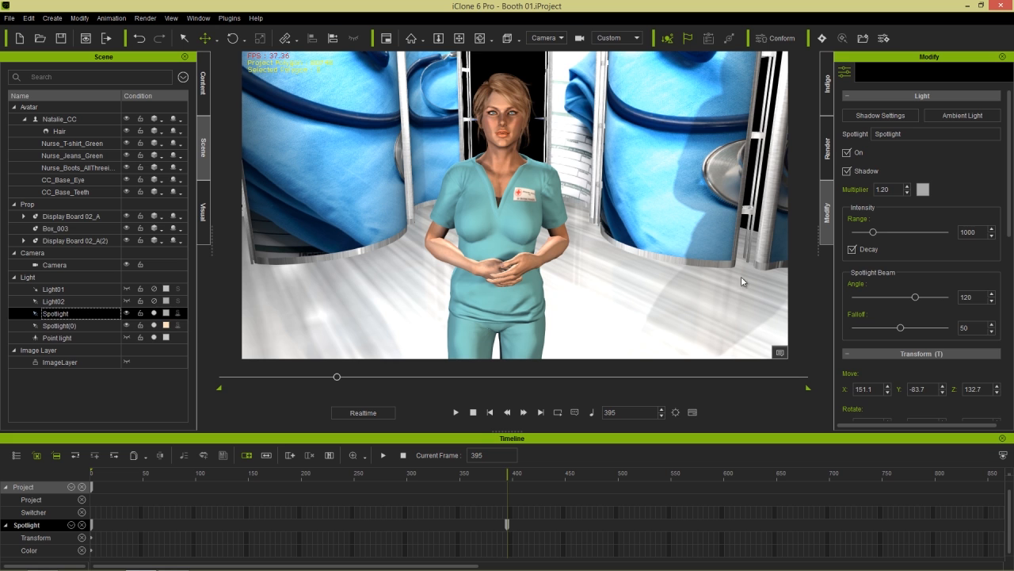
mouse_move(874, 233)
left_mouse_down()
mouse_move(898, 236)
mouse_move(869, 239)
left_mouse_up()
right_click(417, 187)
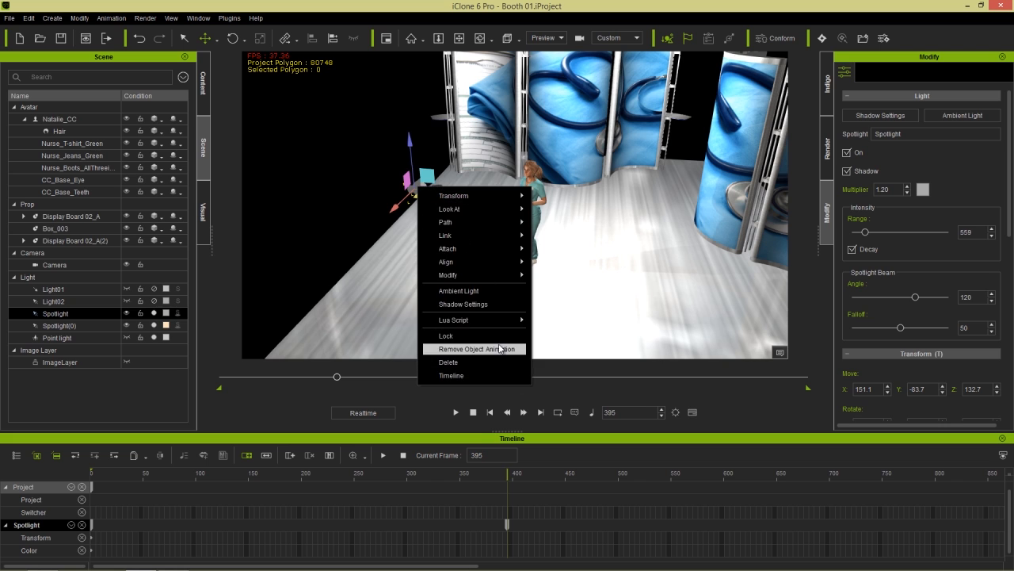
left_click(500, 348)
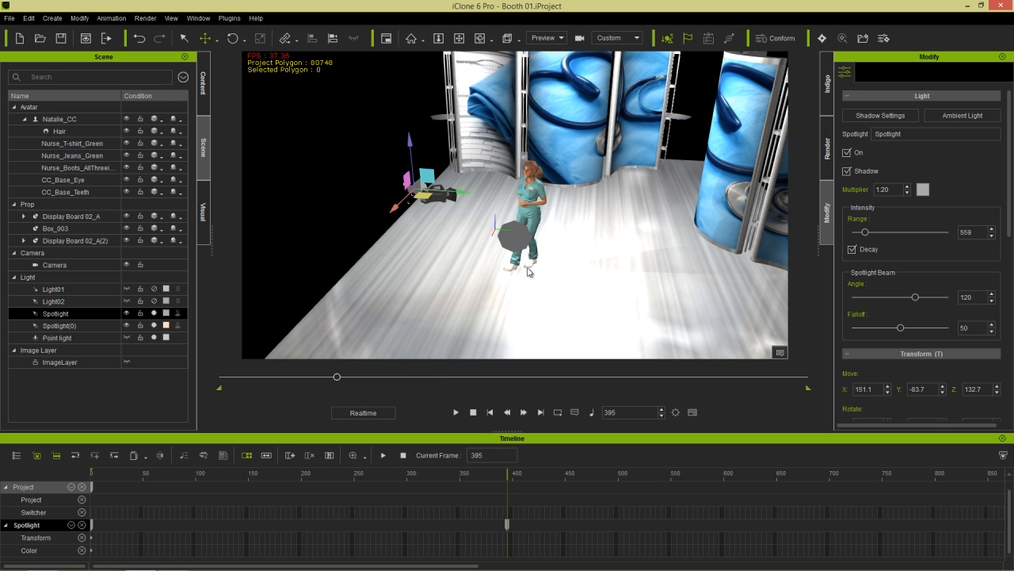
left_click(519, 238)
right_click(517, 236)
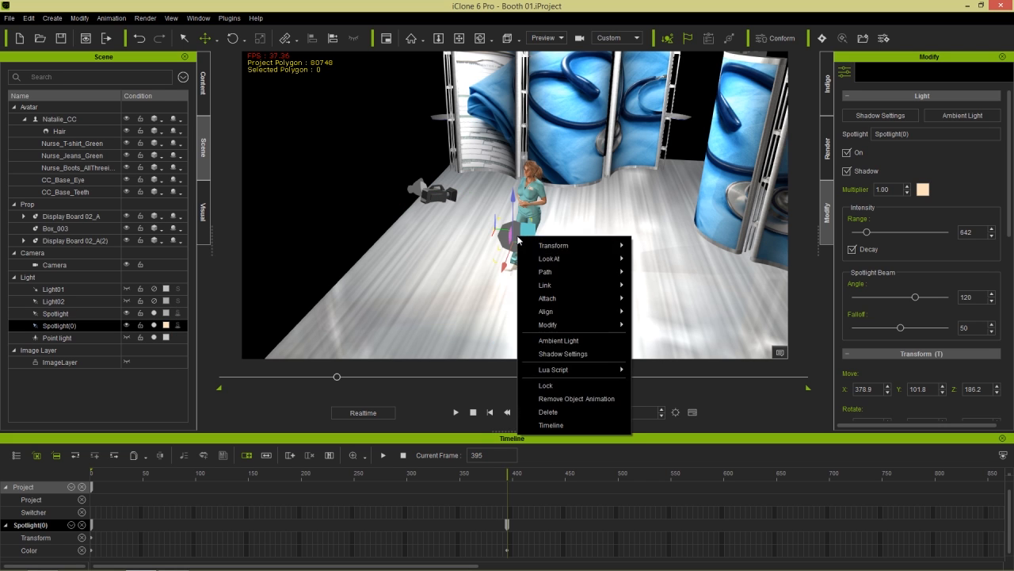
left_click(585, 399)
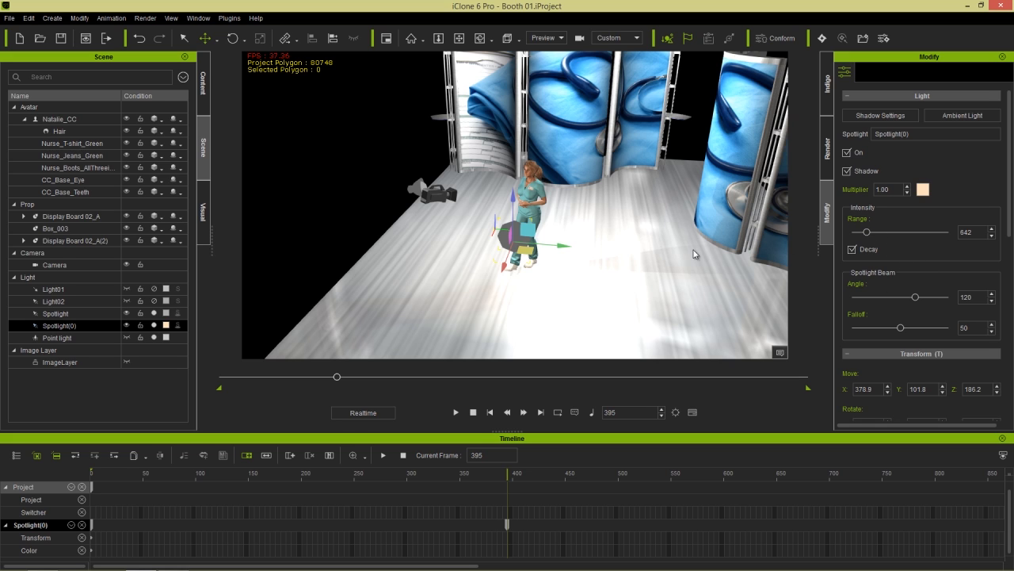
- Hide both spotlight markers and the camera model, then view through the scene Camera
left_click(127, 314)
left_click(127, 326)
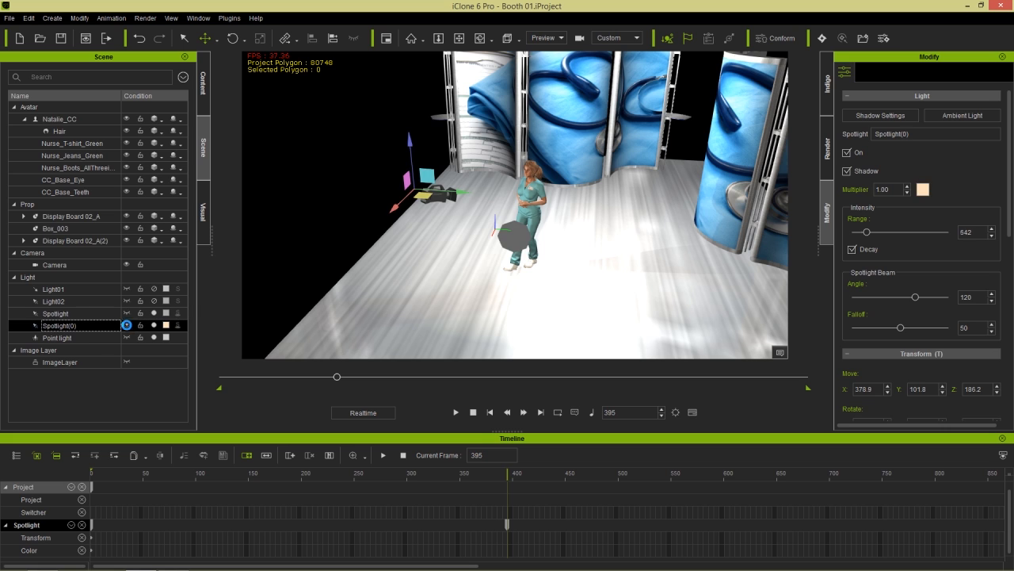
left_click(125, 267)
left_click(151, 267)
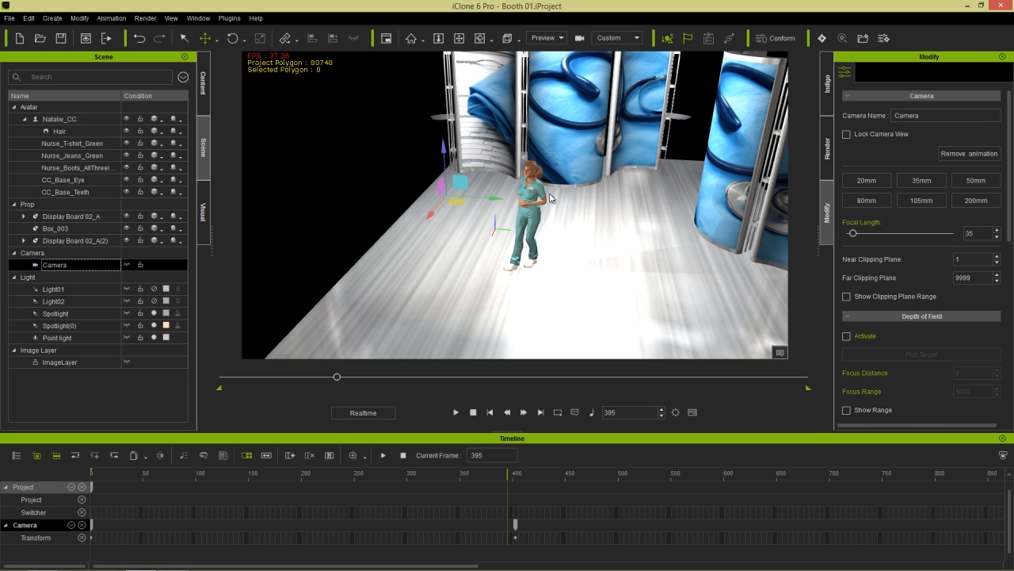
left_click(562, 38)
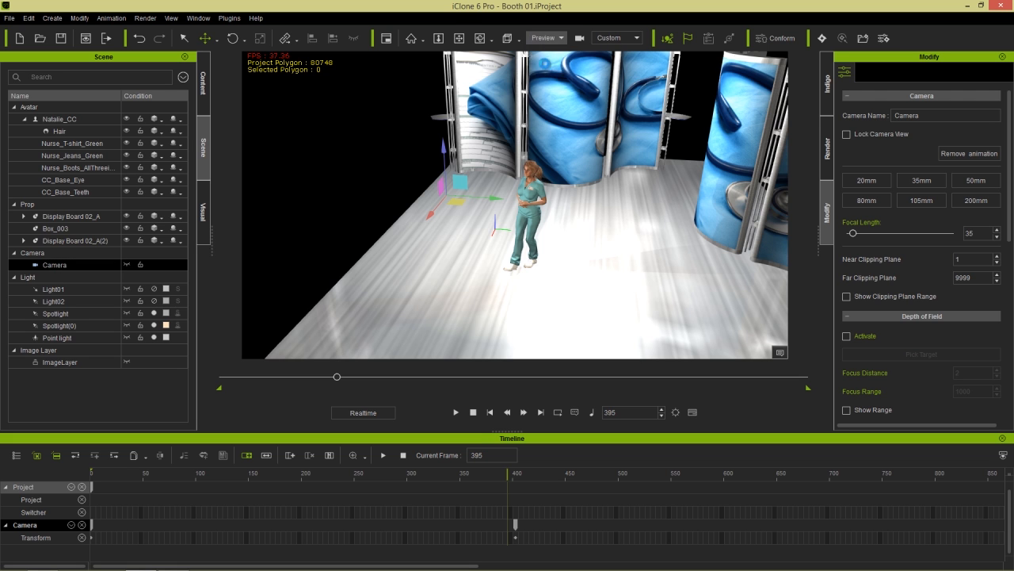
left_click(540, 64)
- Rewind to frame 1, select ImageLayer, and play the intro, pausing near frame 597 before resuming
left_click(473, 412)
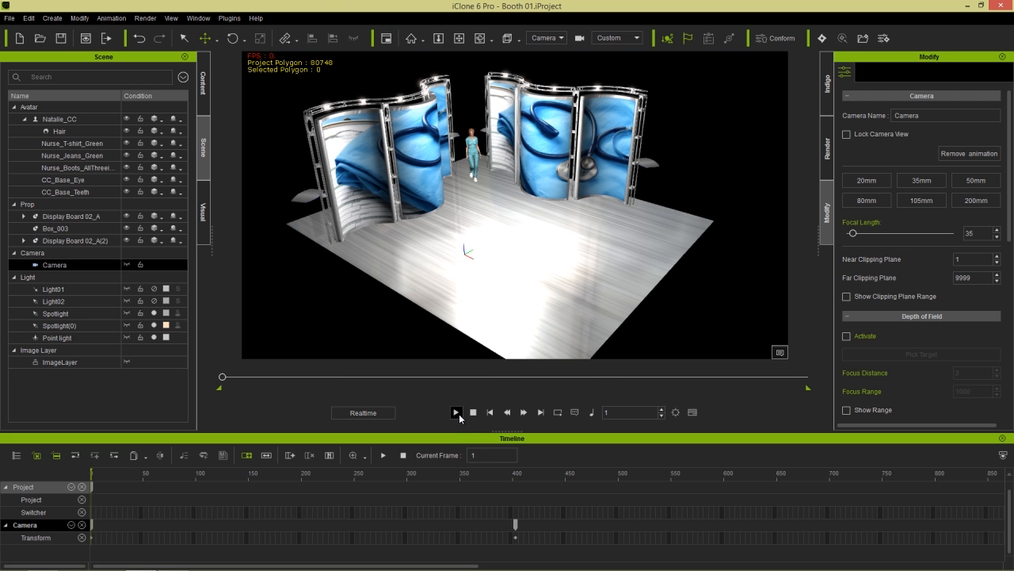
left_click(457, 412)
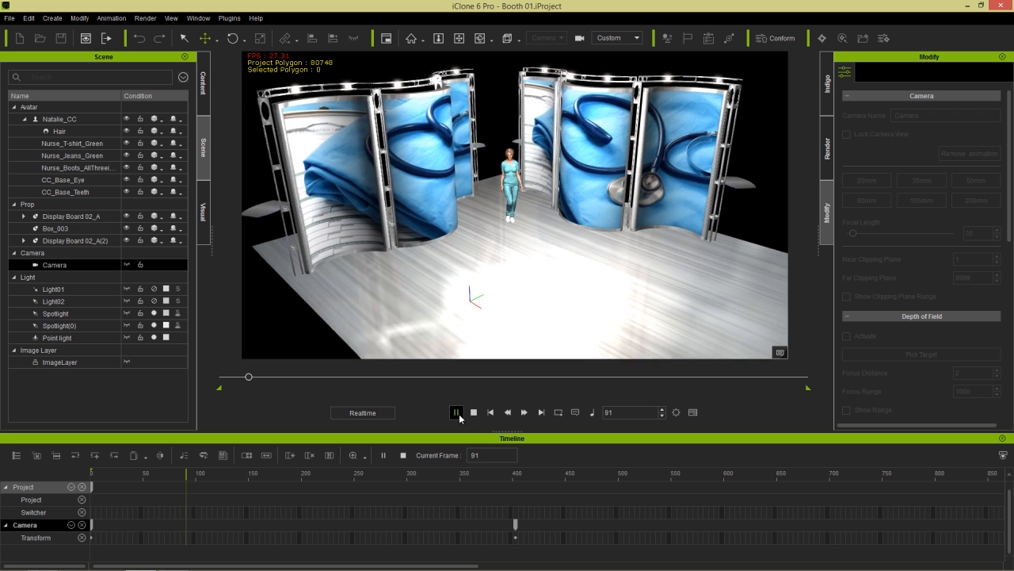
left_click(473, 413)
left_click(95, 362)
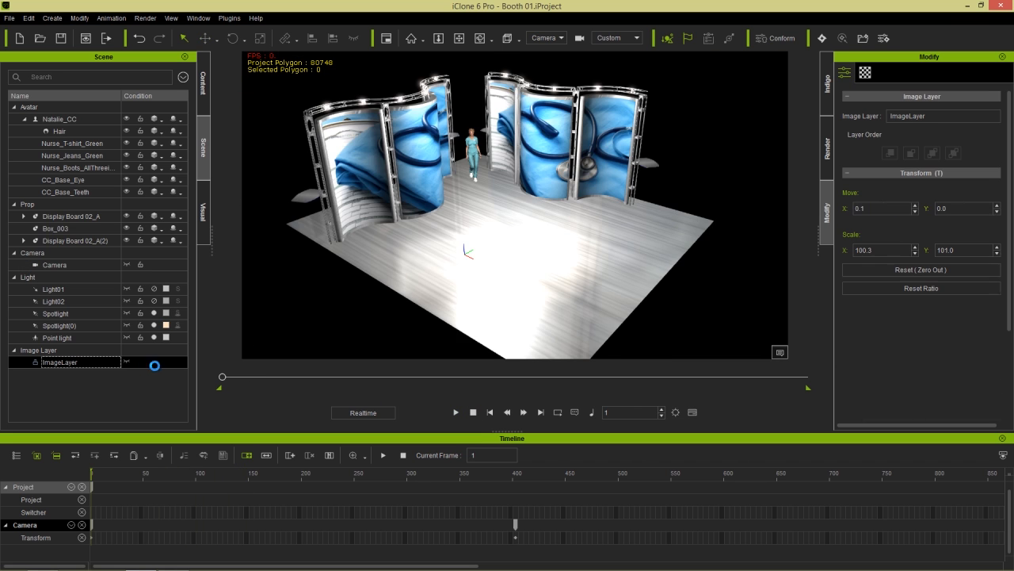
left_click(455, 412)
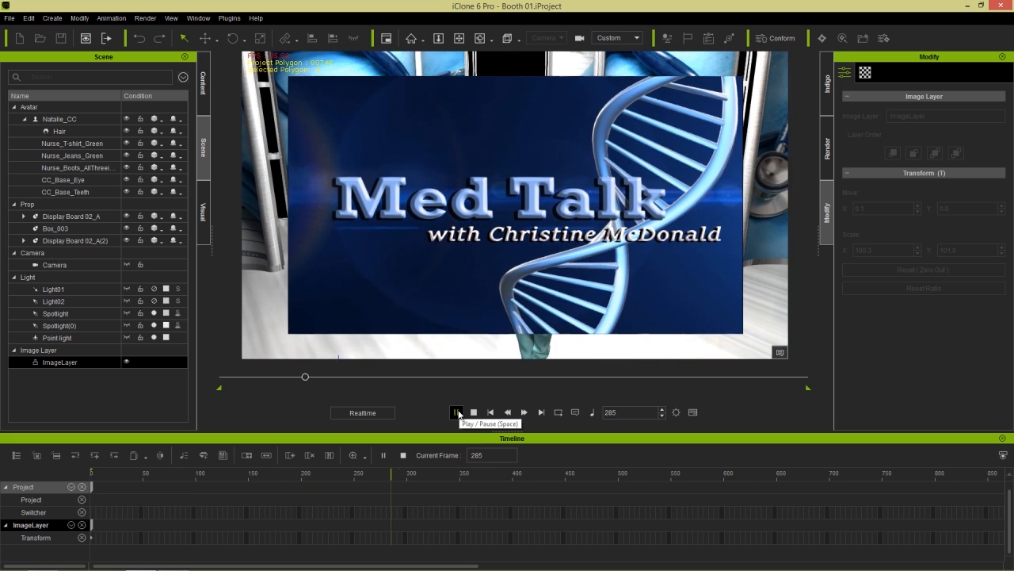
left_click(457, 412)
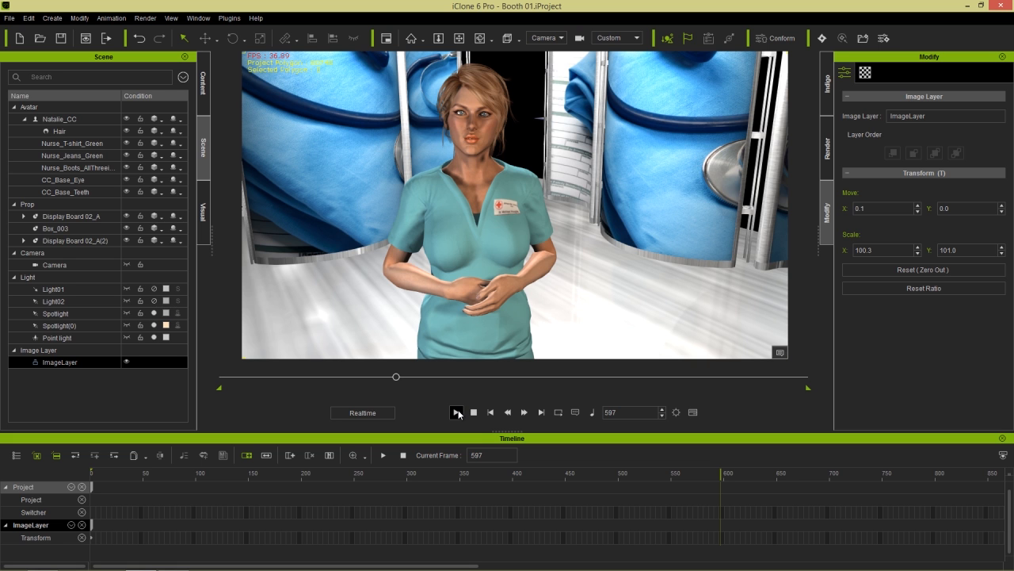
left_click(457, 412)
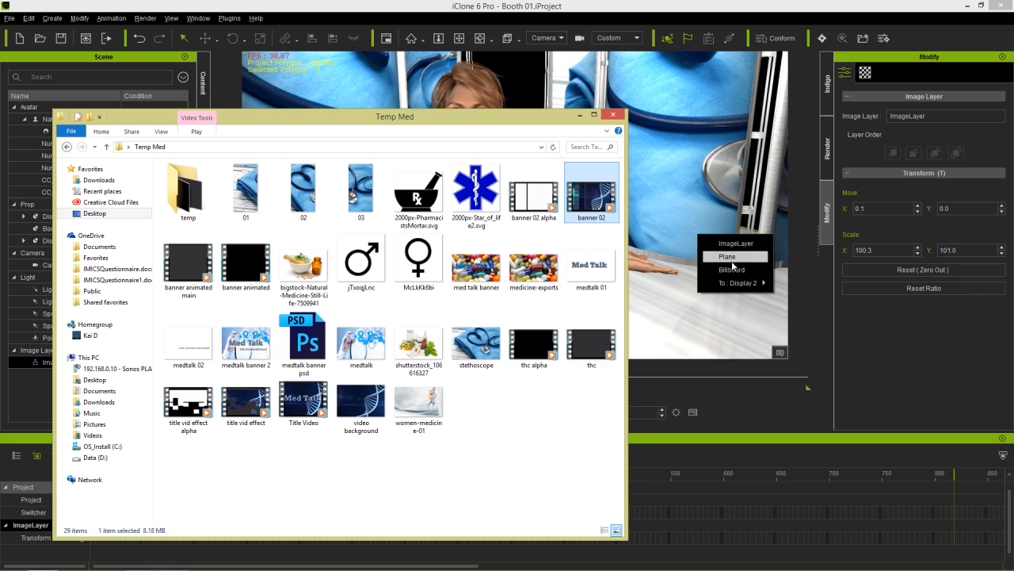
- Move the Billboard from in front of the nurse to behind her, clear its animation, and play
left_click(733, 268)
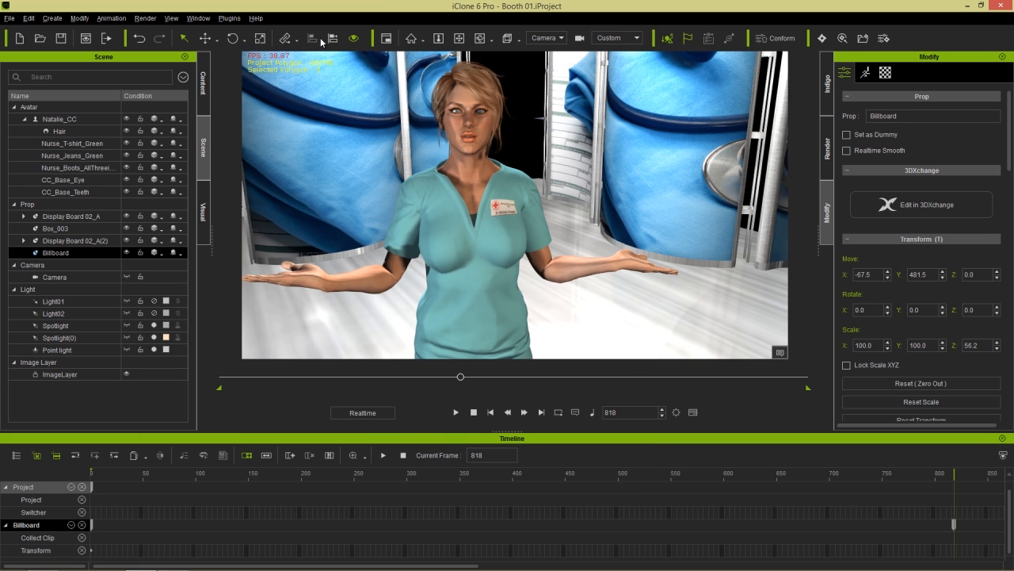
left_click(67, 119)
left_click(1003, 438)
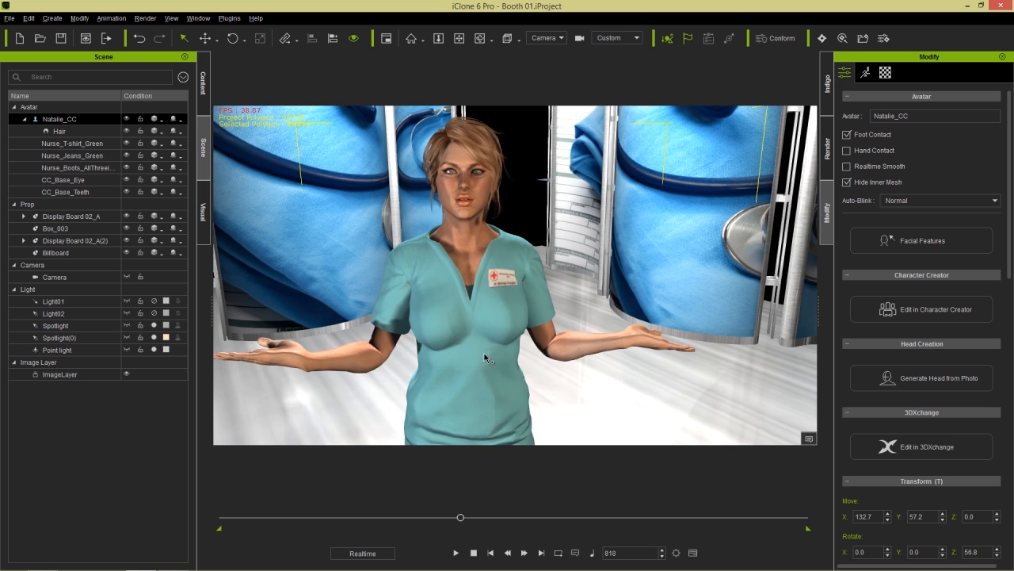
left_click(55, 252)
left_click_drag(462, 359, 583, 300)
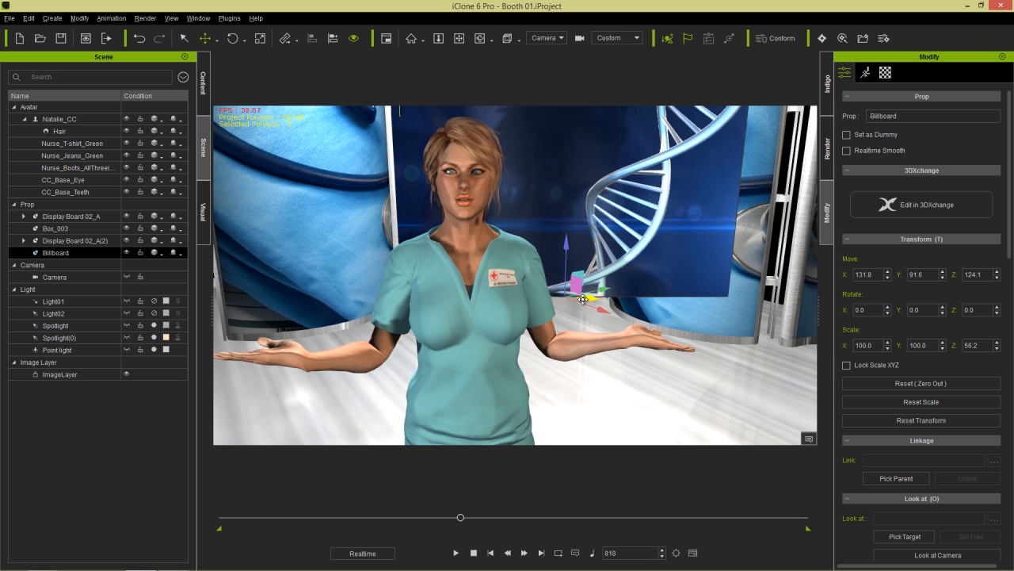
left_click_drag(582, 300, 607, 288)
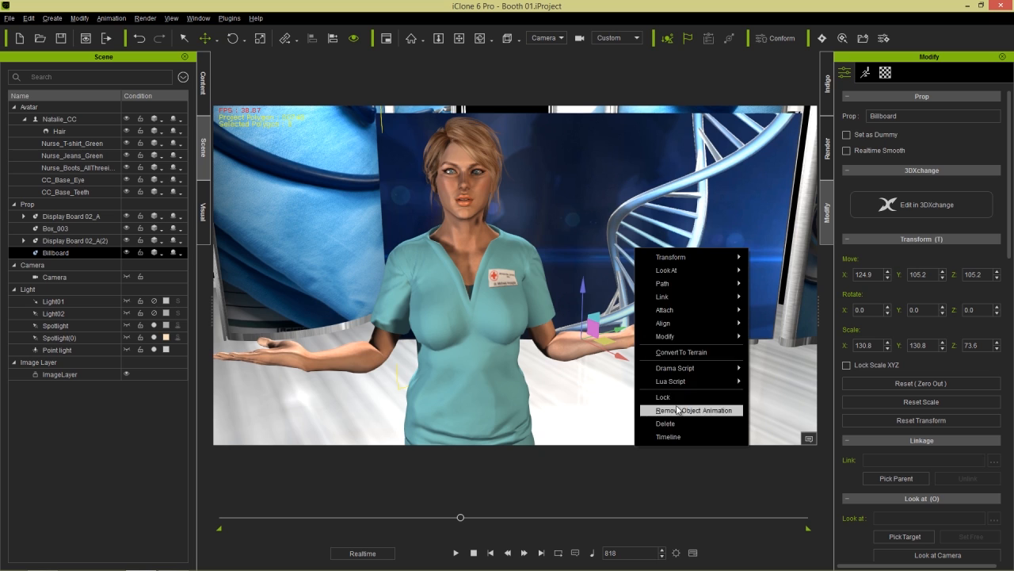
left_click(677, 409)
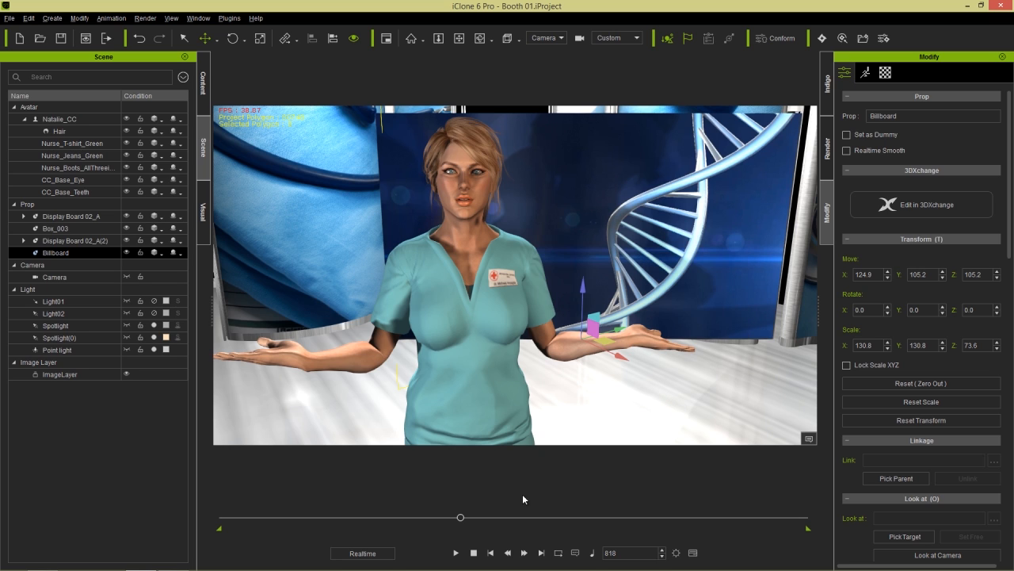
left_click(457, 553)
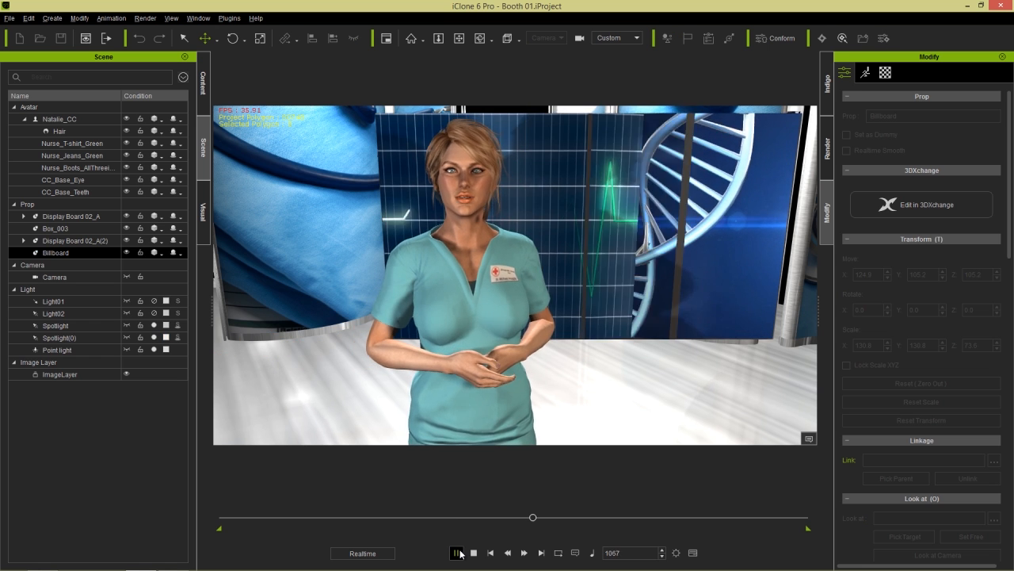
- Stop playback, orbit around the nurse, and replay from frame 921 to check the camera move
left_click(457, 552)
left_click(457, 518)
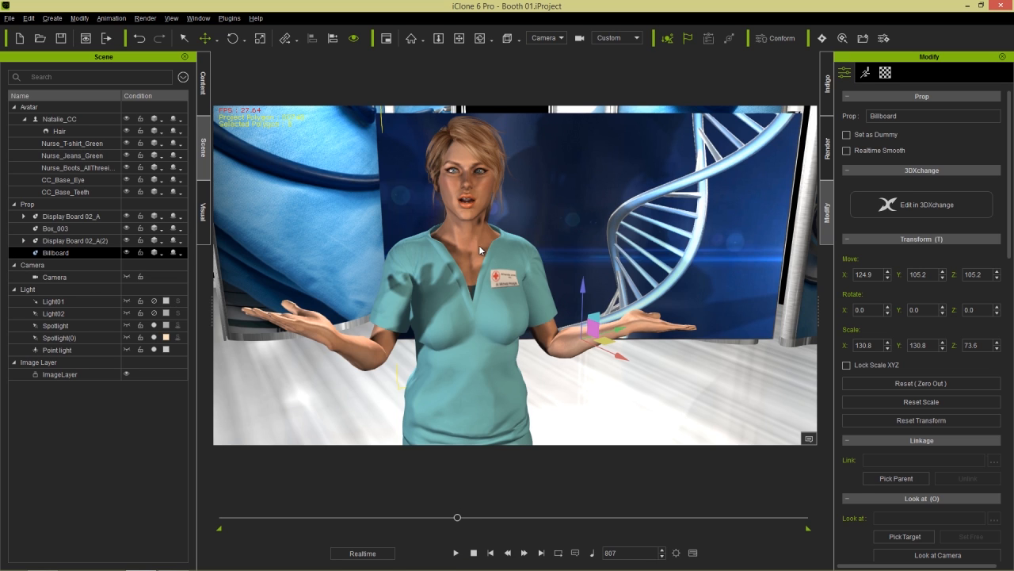
right_click_drag(535, 275, 515, 261)
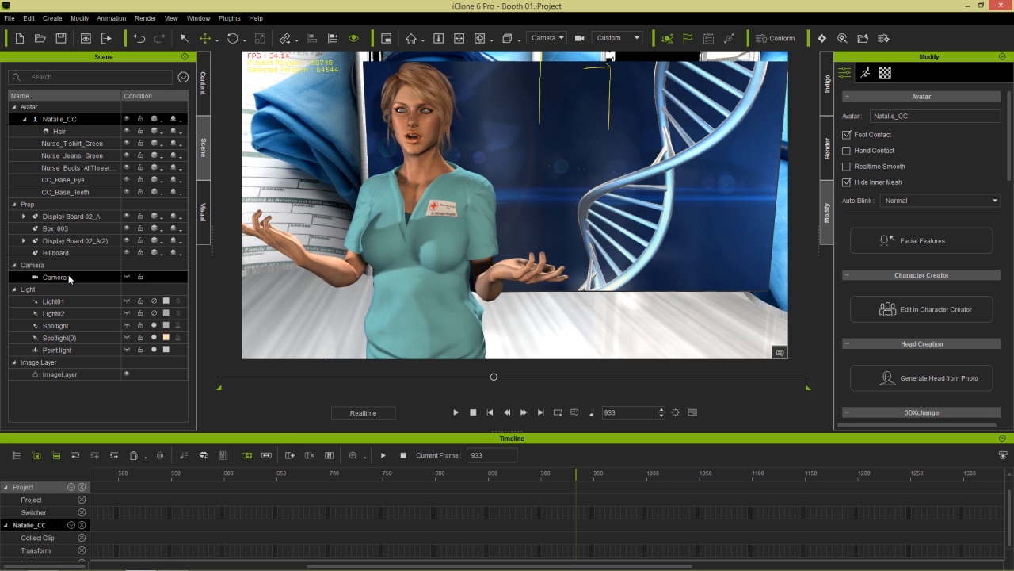
left_click_drag(493, 378, 424, 377)
left_click(456, 413)
left_click(473, 412)
- Rewind to frame 1 and show the Billboard's material settings (Plane01, 01 - Default)
left_click(473, 412)
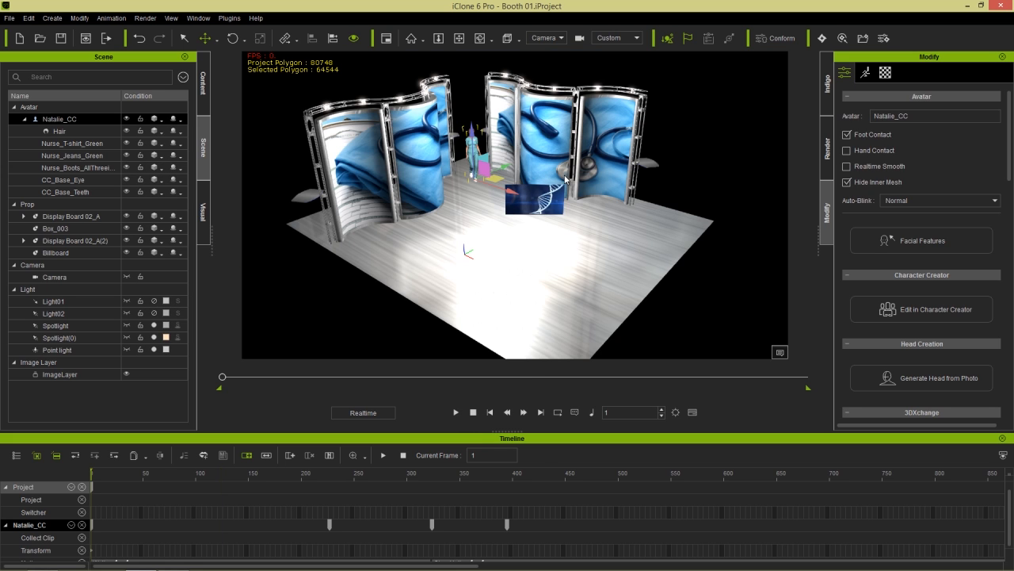
left_click(75, 255)
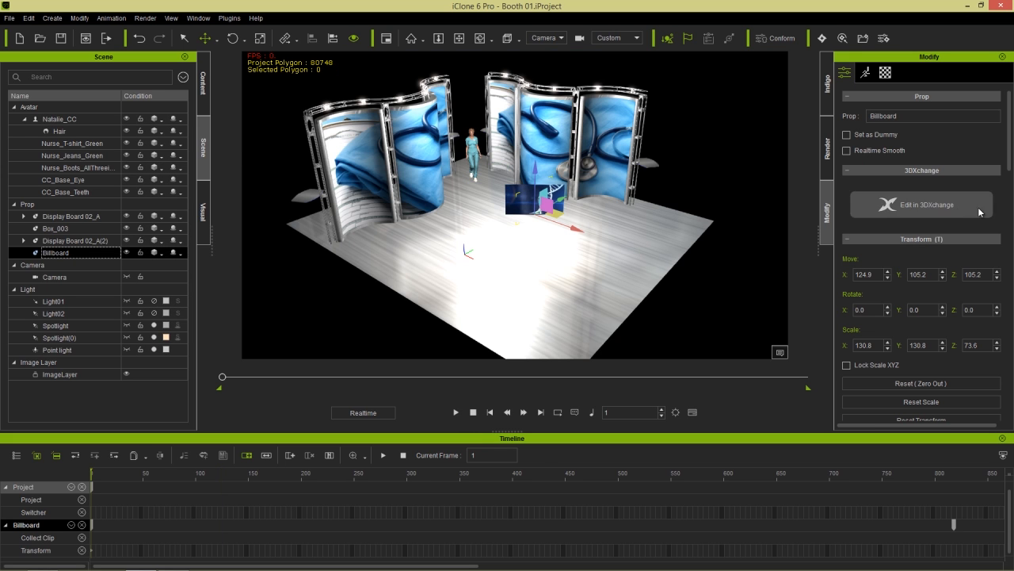
left_click(889, 77)
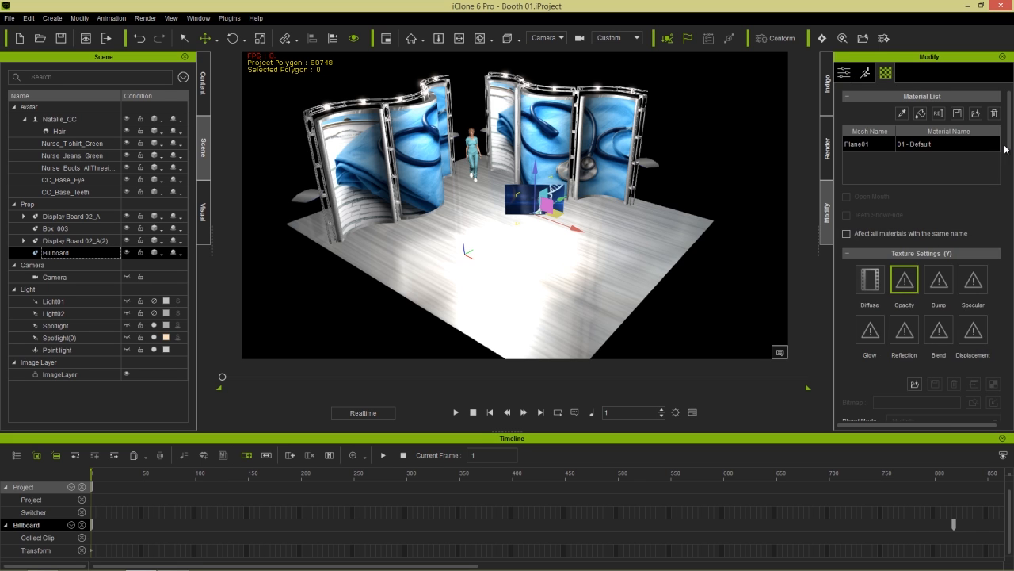
- Pause playback, add a Video track to the Billboard's timeline, and move banner 02 to start near frame 510
left_click_drag(1011, 141, 1010, 228)
left_click_drag(955, 341, 810, 346)
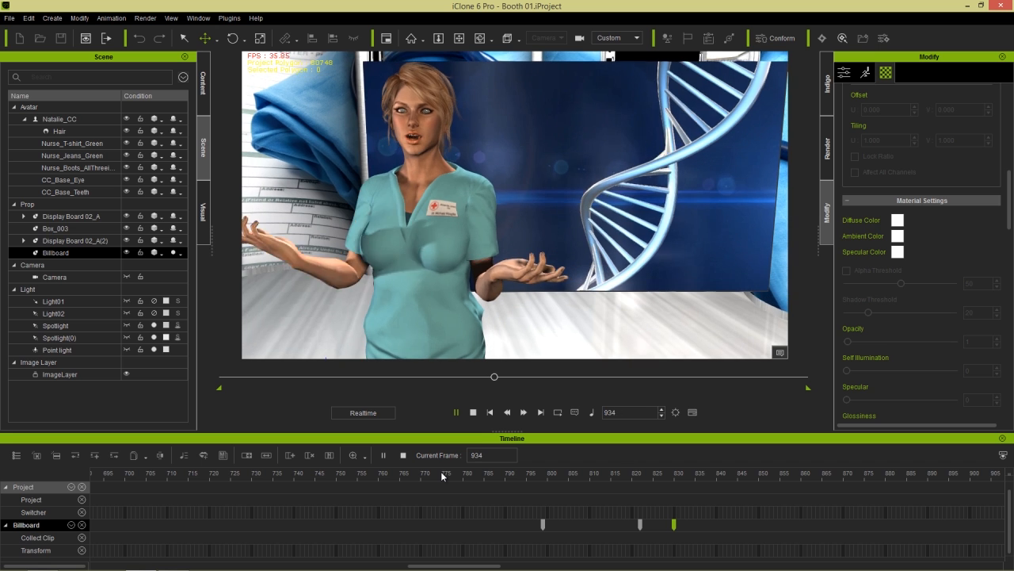
key("space")
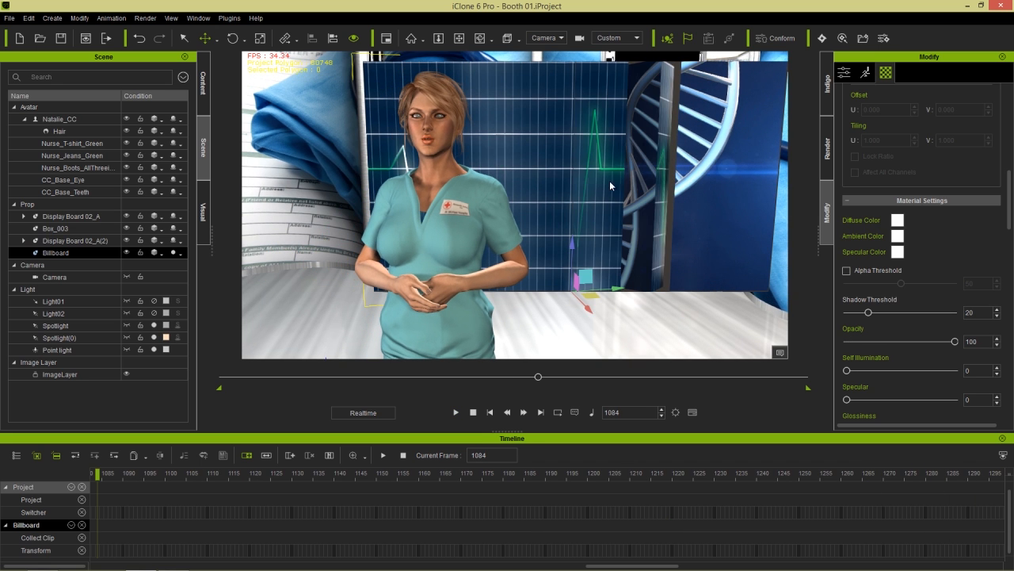
left_click(80, 252)
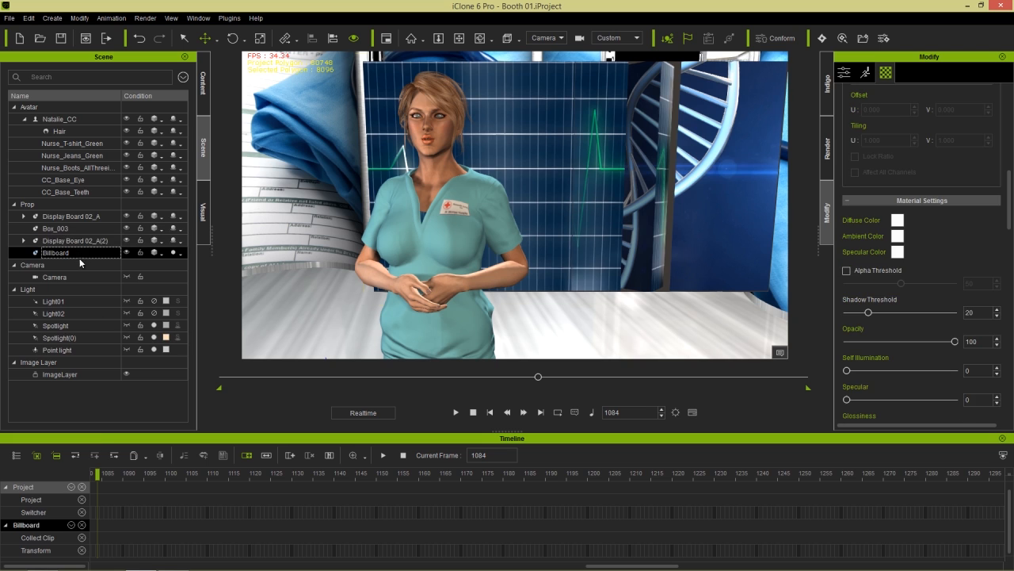
left_click(71, 526)
left_click(77, 516)
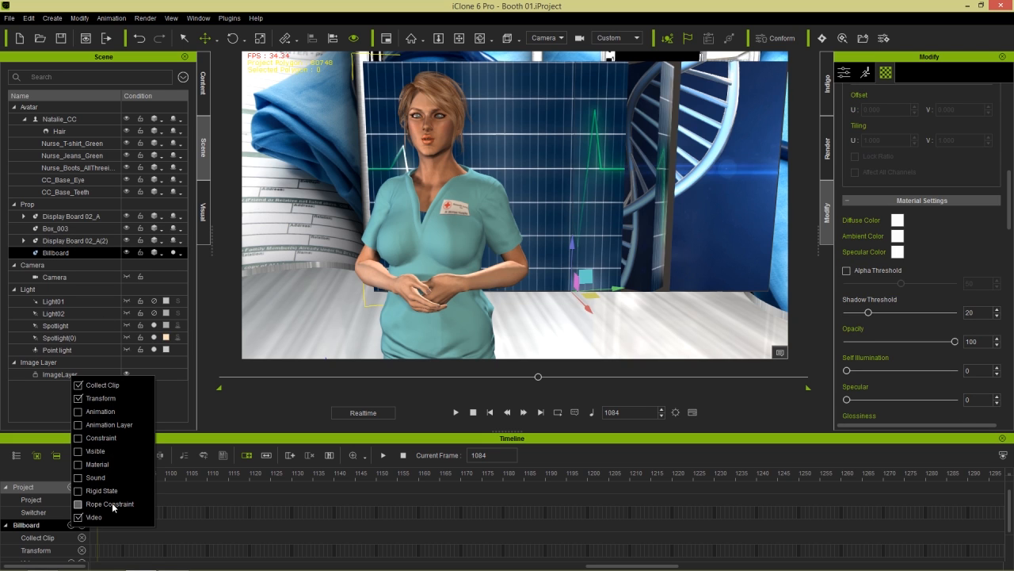
left_click(241, 455)
scroll(246, 499, "down", 4, "ctrl")
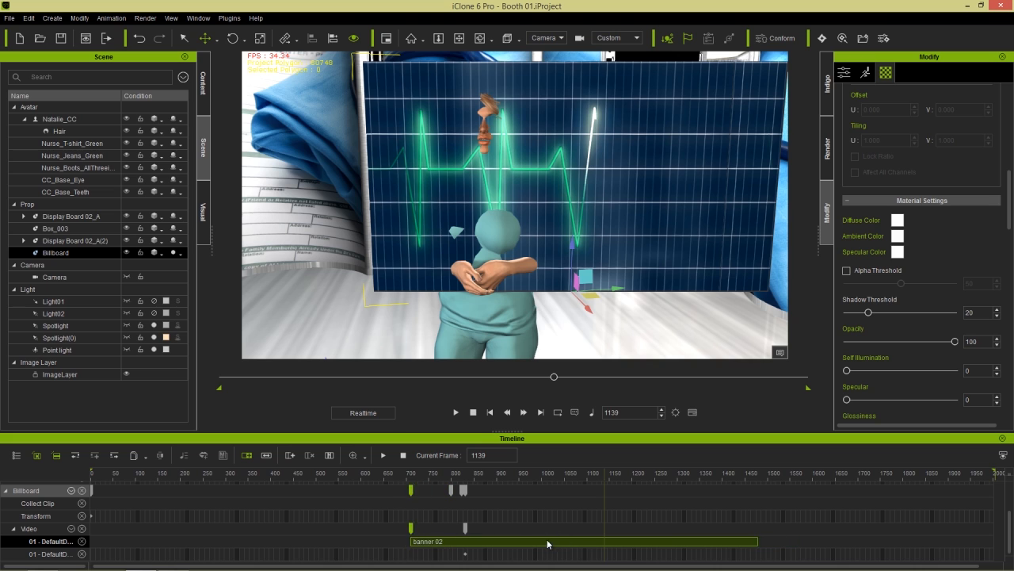
left_click_drag(547, 544, 461, 546)
- Replay from just before the clip change, then scrub forward to the blood-cell video at frame 1238
left_click(465, 478)
key("space")
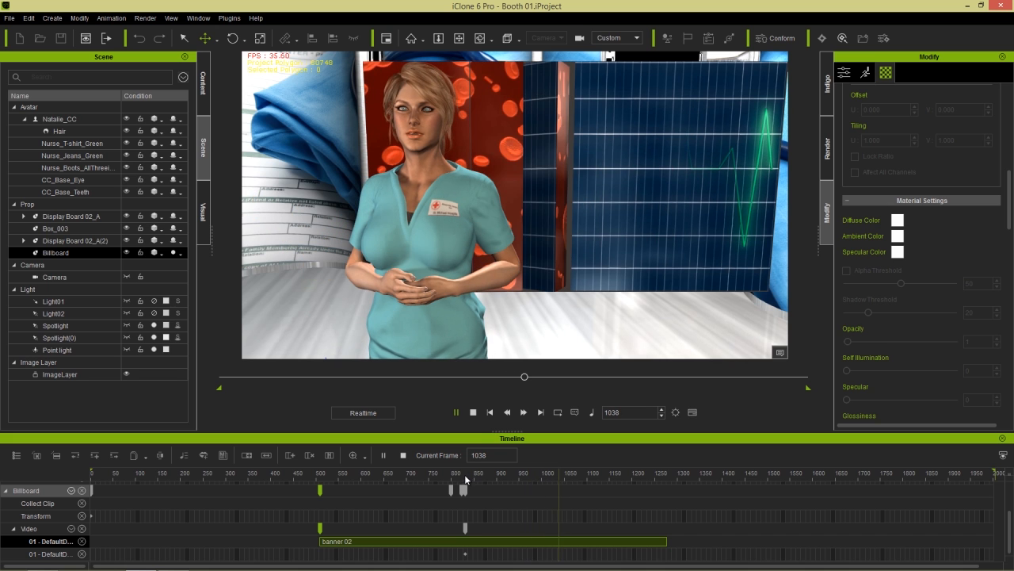
key("space")
left_click(468, 475)
key("space")
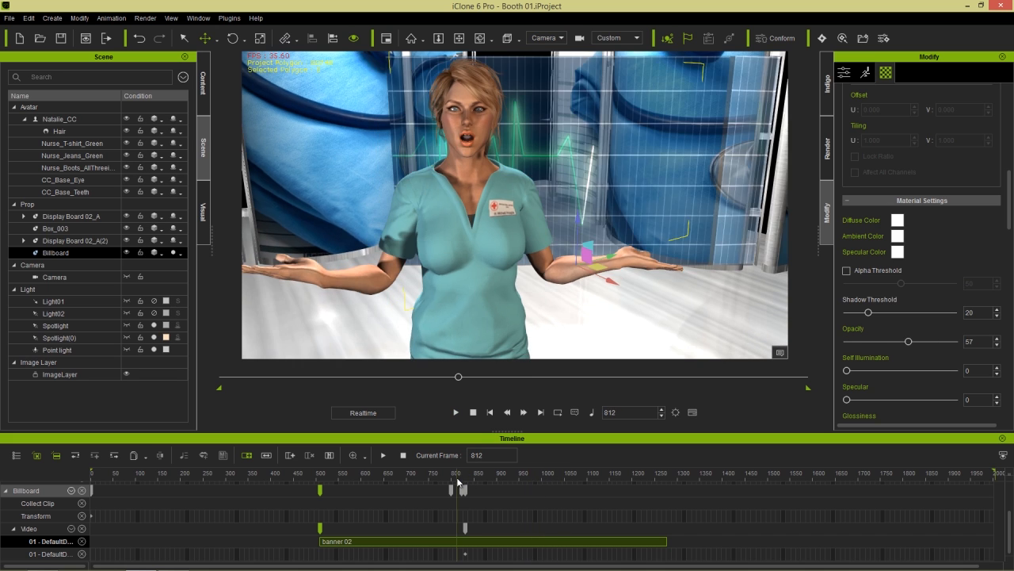
left_click_drag(526, 479, 650, 478)
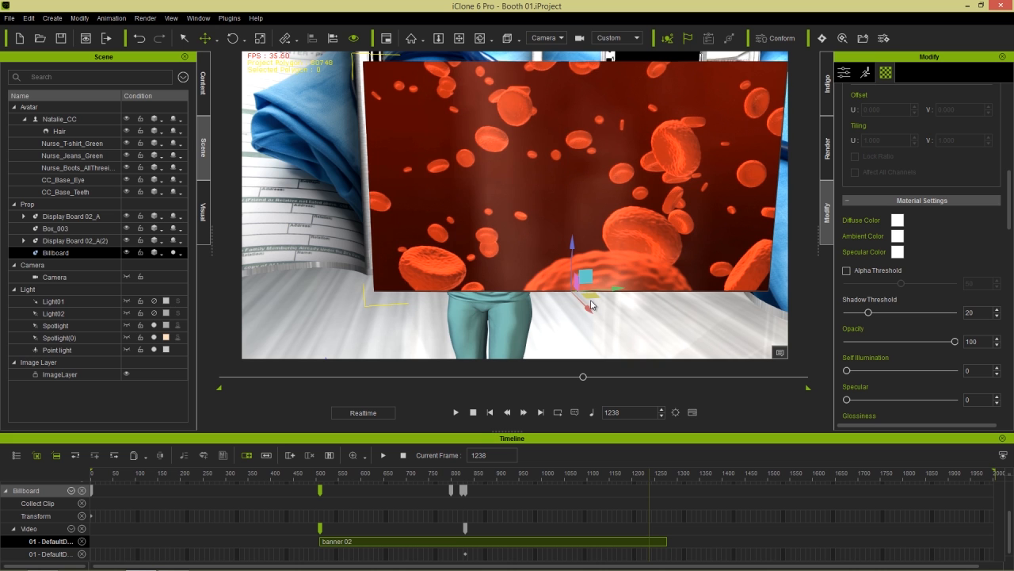
- Move the Billboard up behind the nurse's shoulder, nudging it slightly right and down
left_click_drag(586, 295, 604, 234)
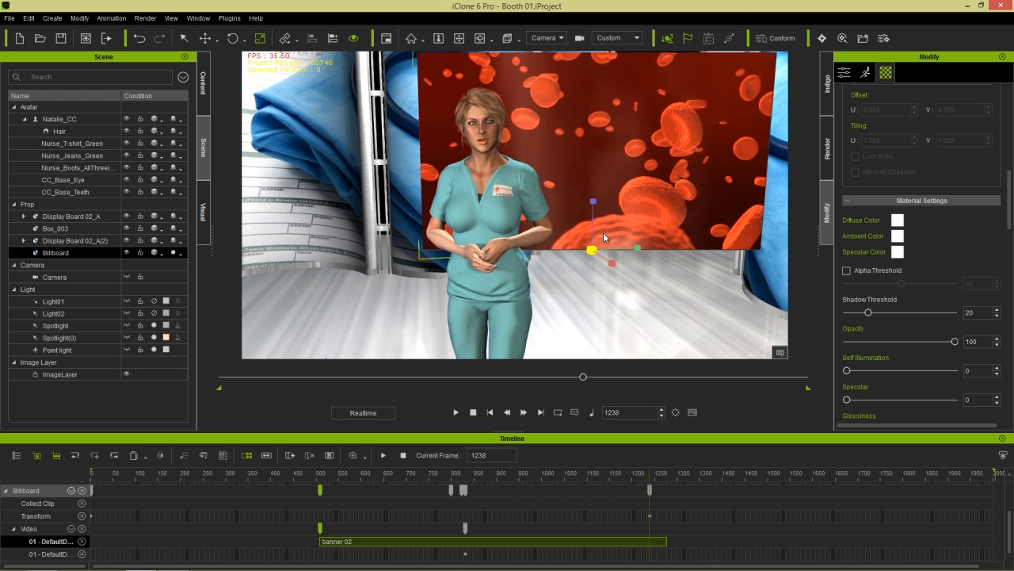
key("w")
left_click_drag(604, 237, 609, 242)
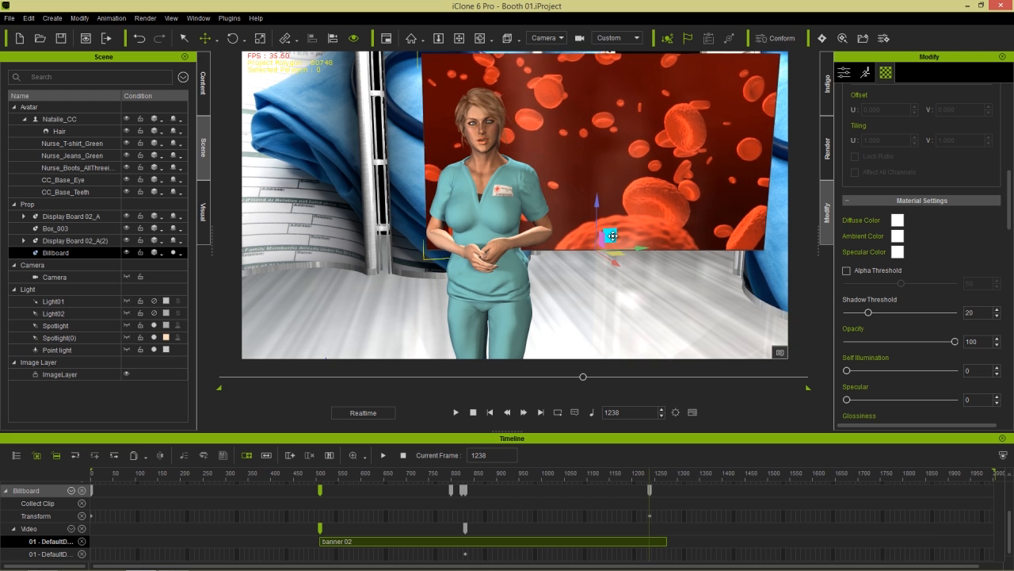
- Key Billboard opacity at 99 on frame 1238, fade it to 0 at frame 1274, and play
left_click(997, 349)
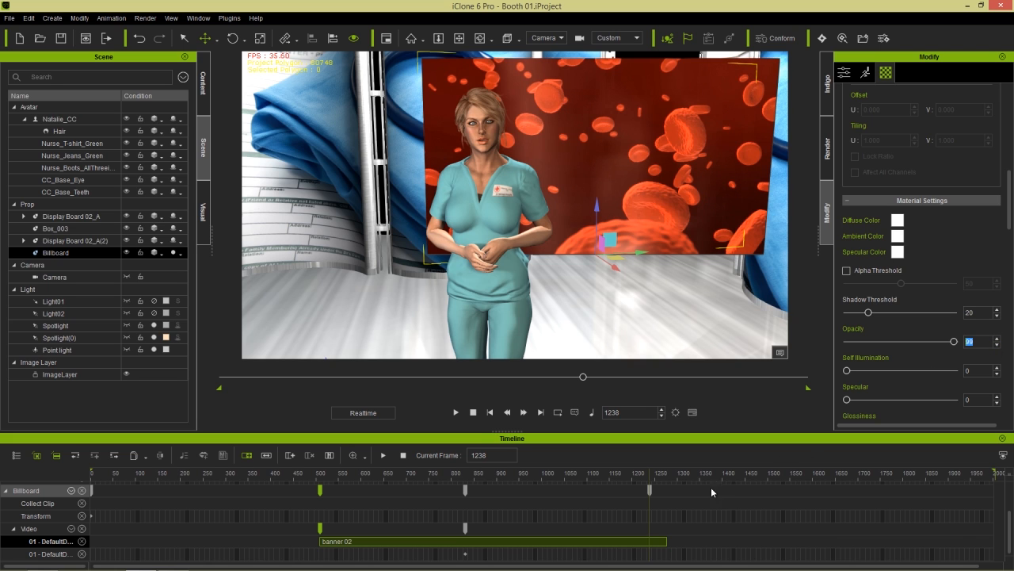
left_click_drag(650, 476, 667, 478)
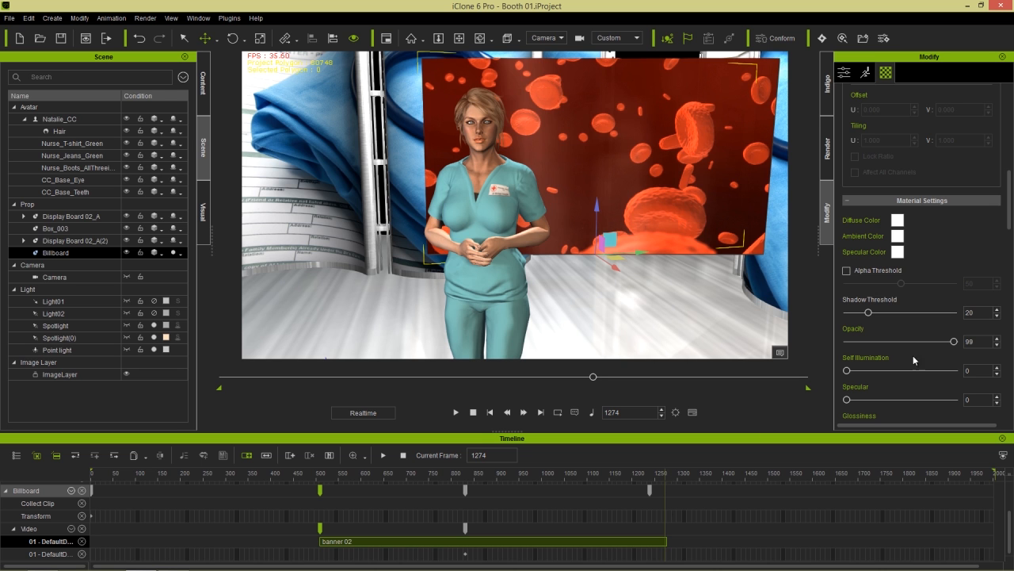
left_click_drag(955, 341, 829, 342)
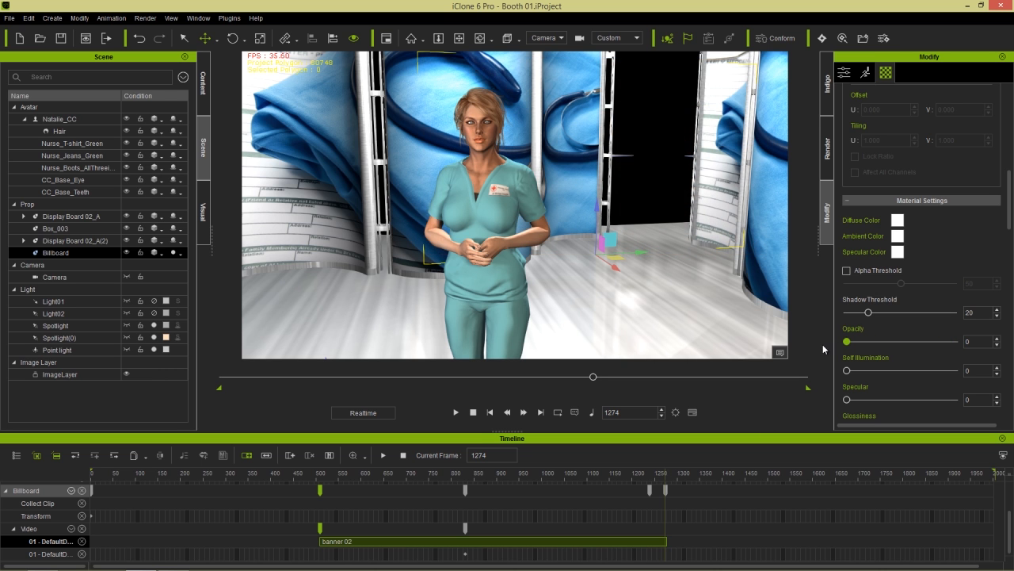
left_click(692, 412)
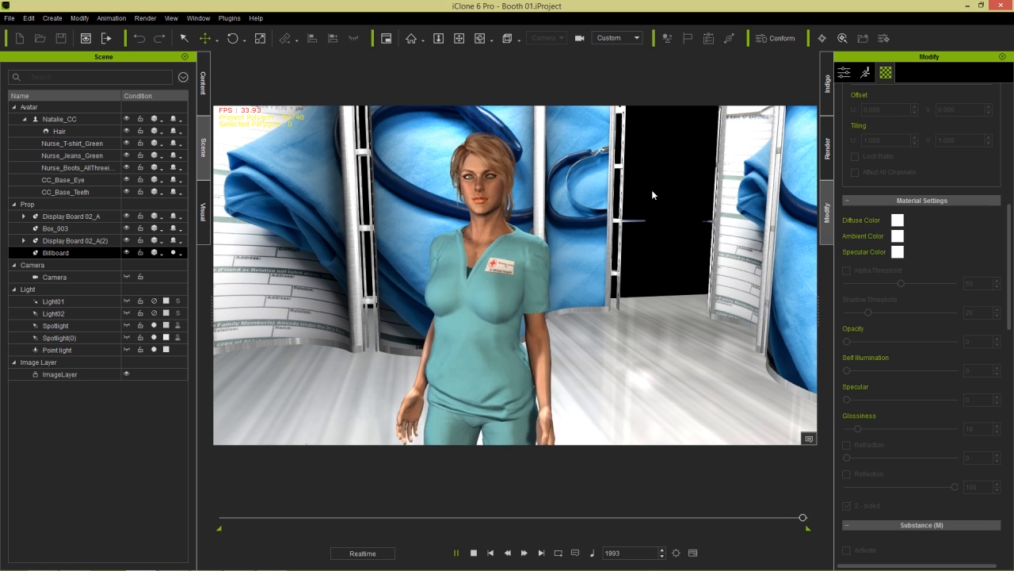